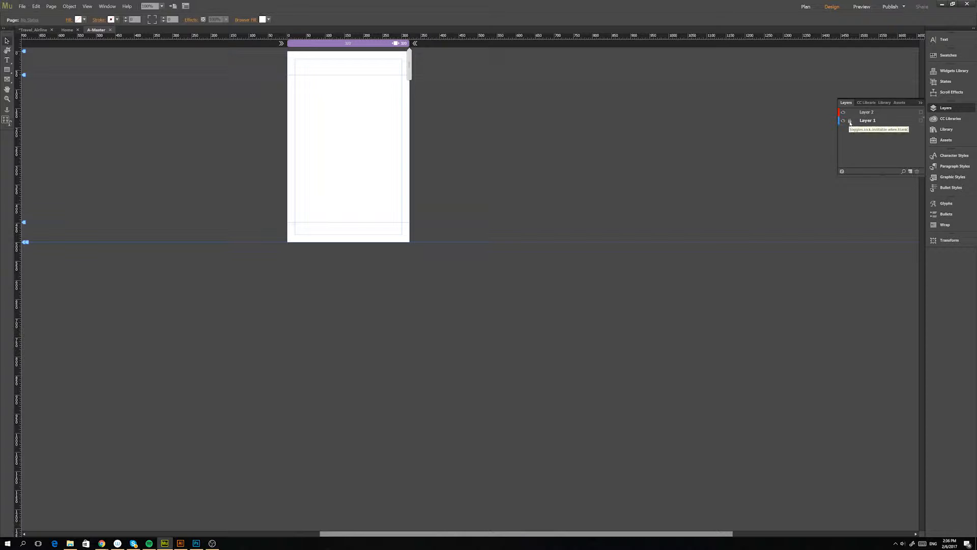
Lock Layer 1 on the A-Master page and select Layer 2.
left_click(850, 121)
left_click(871, 112)
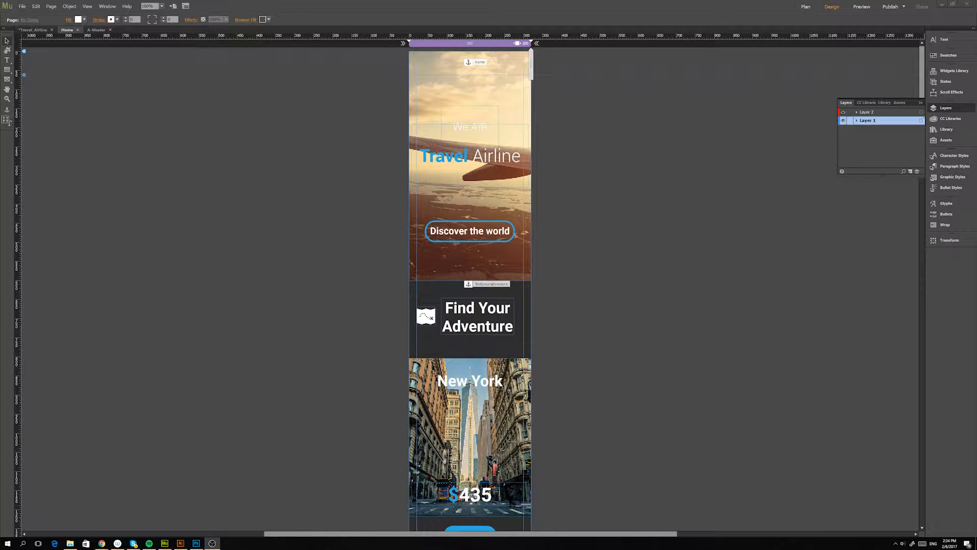
Examine the Home page layout from the Travel Airline header through the adventure, flight, hotel and date sections to the footer.
left_click(340, 289)
scroll(539, 214, "down", 5)
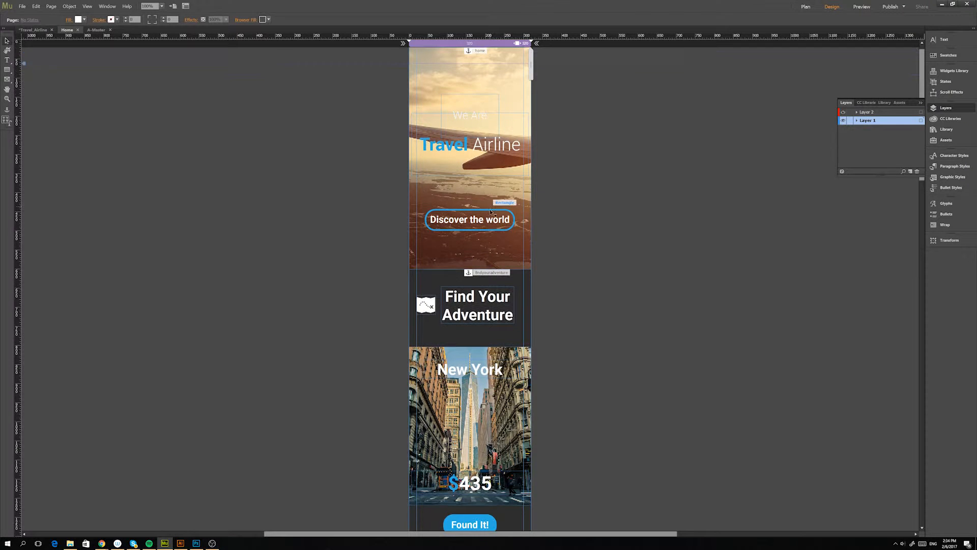
scroll(536, 265, "down", 4)
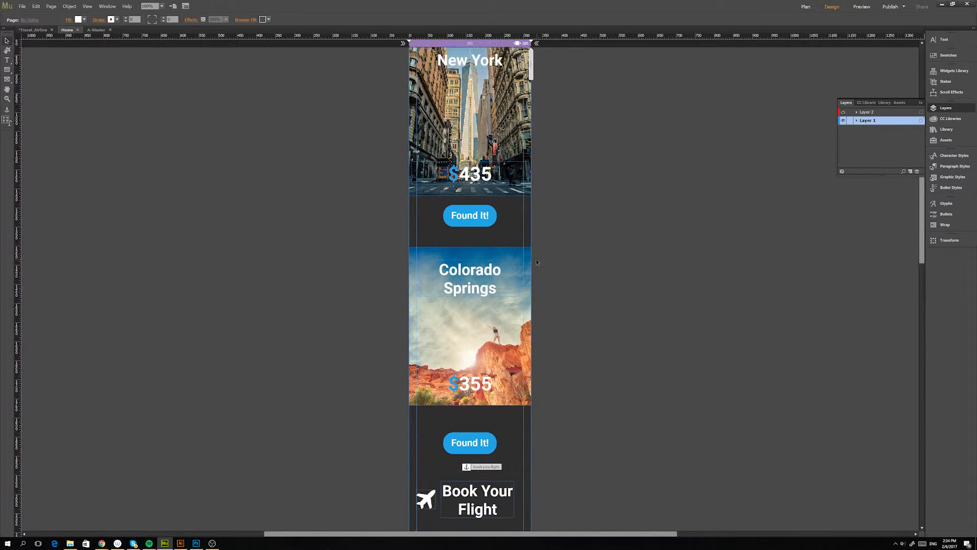
scroll(536, 264, "up", 1)
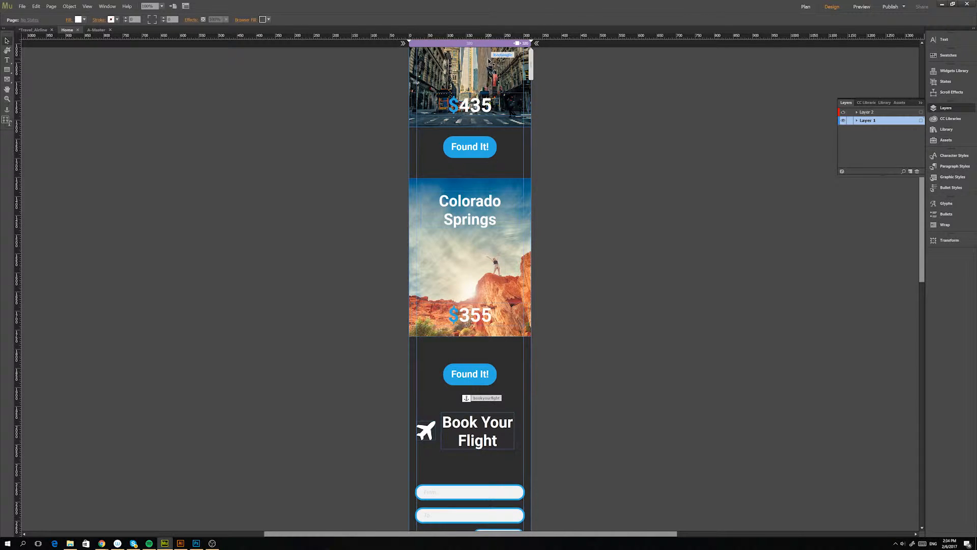
scroll(553, 82, "down", 6)
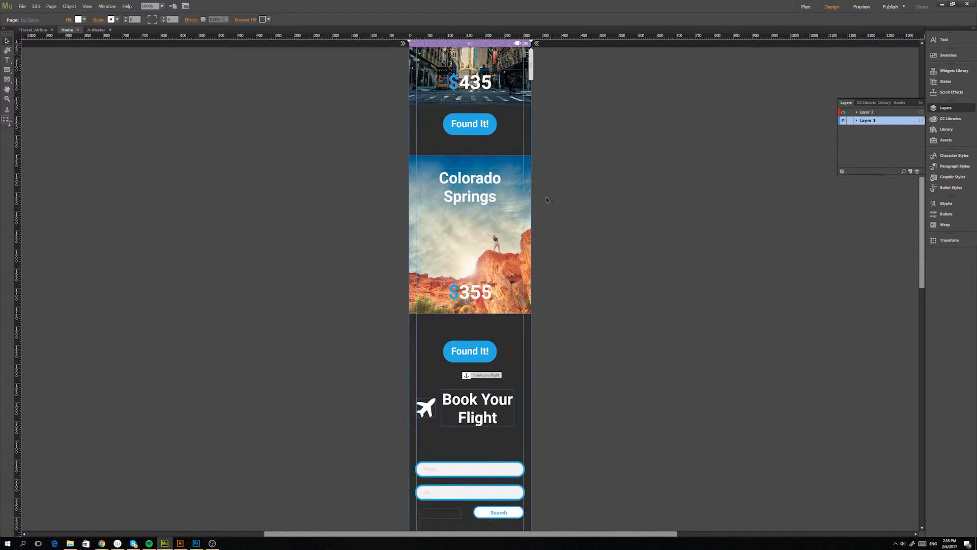
scroll(493, 315, "down", 9)
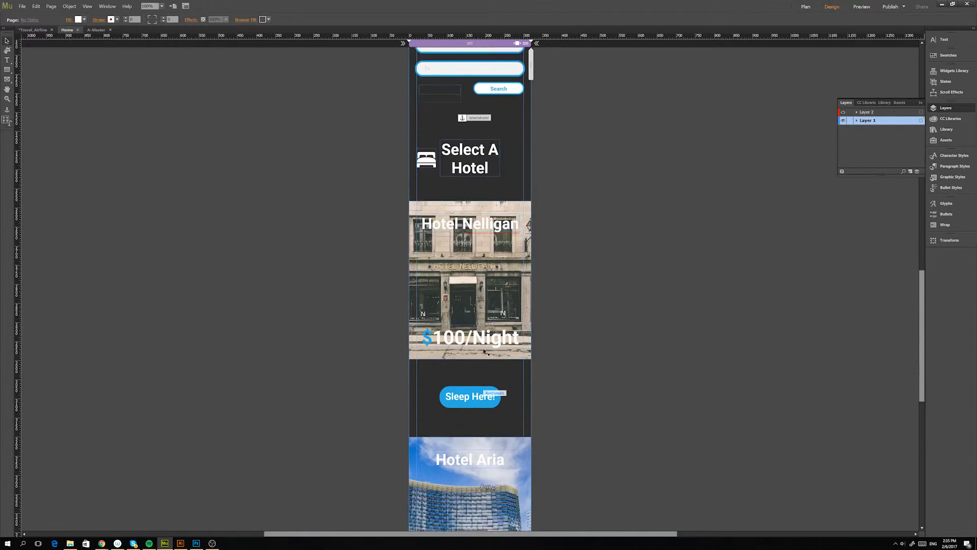
scroll(484, 402, "down", 3)
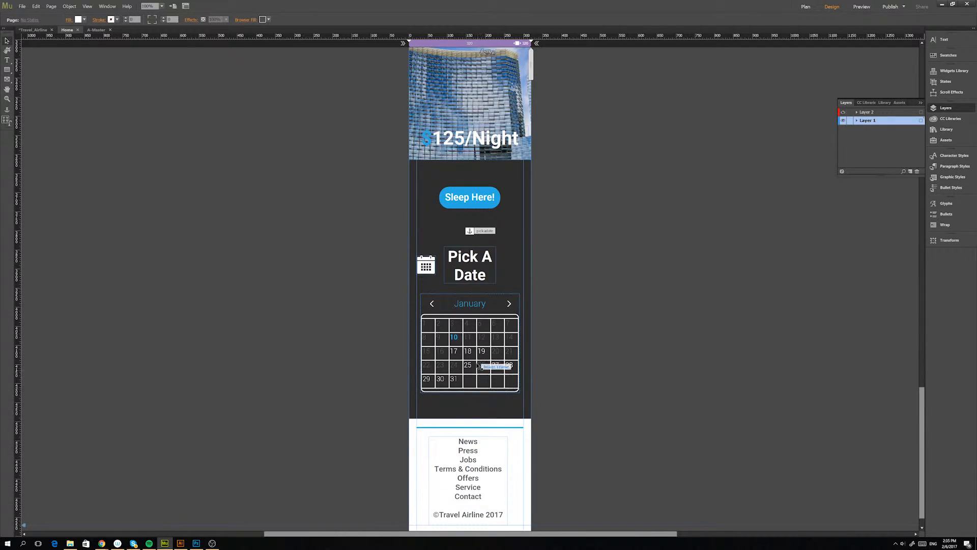
scroll(486, 346, "up", 5)
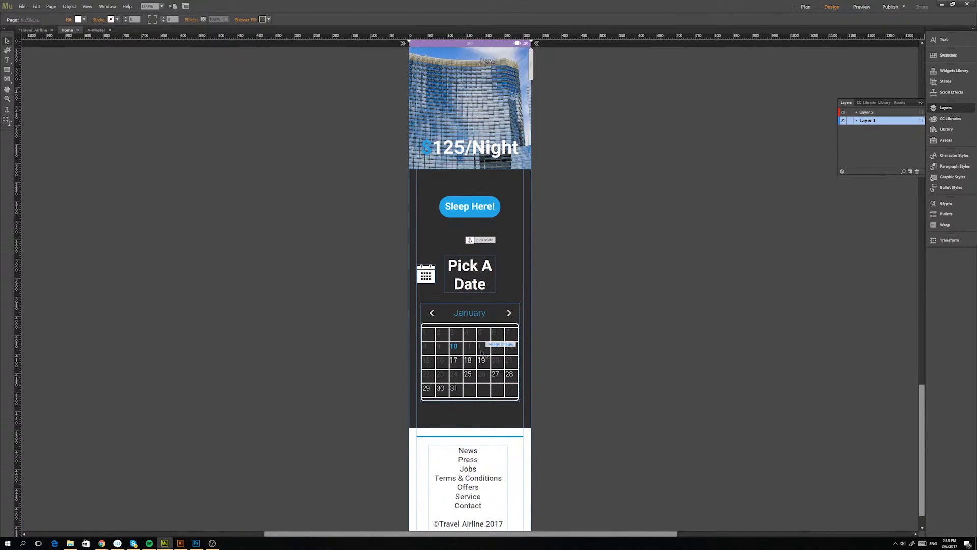
scroll(444, 360, "up", 6)
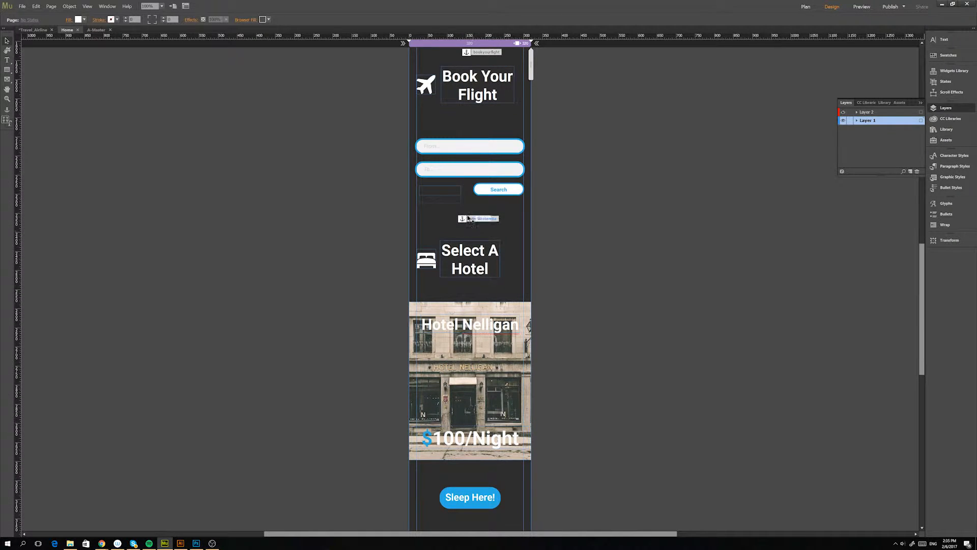
scroll(471, 230, "up", 3)
scroll(469, 228, "up", 7)
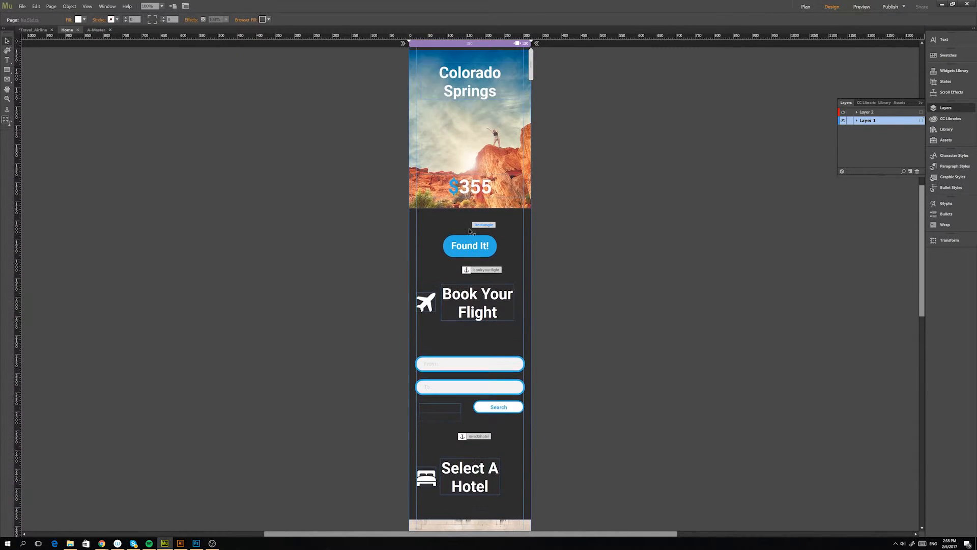
scroll(469, 228, "up", 6)
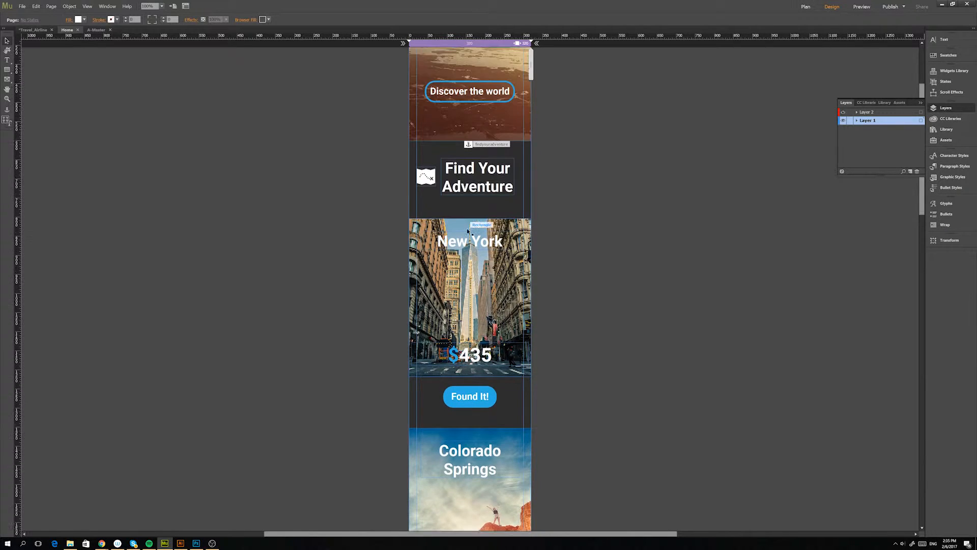
scroll(468, 230, "down", 10)
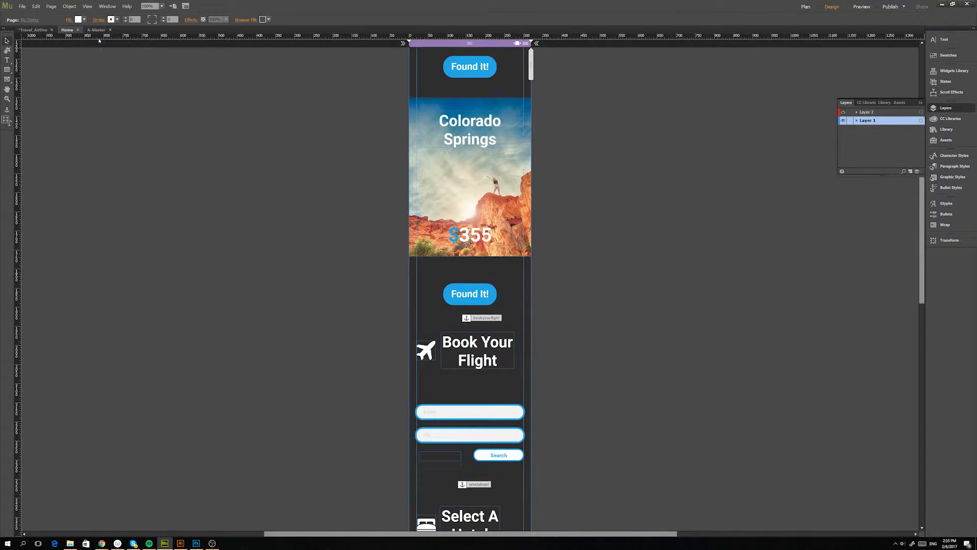
scroll(369, 256, "down", 4)
scroll(369, 256, "down", 8)
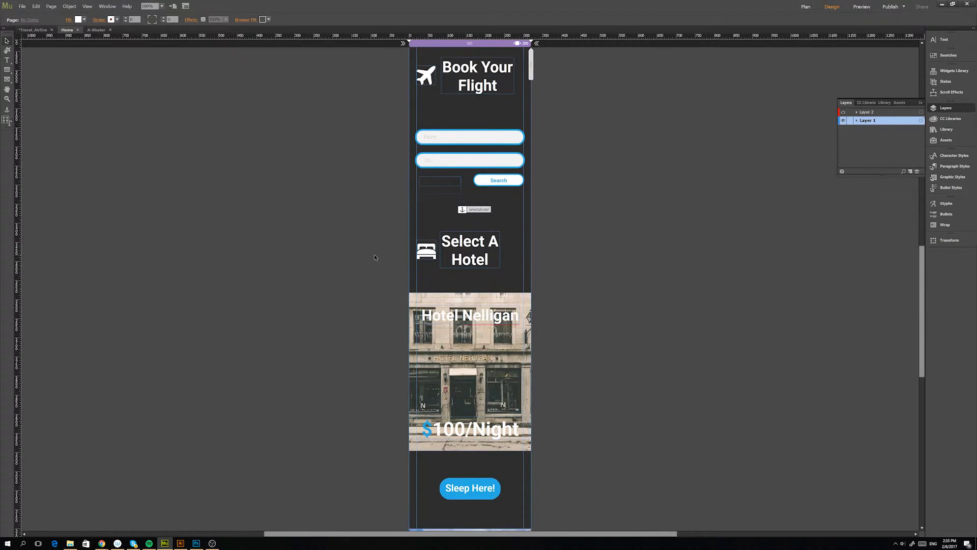
scroll(376, 263, "down", 6)
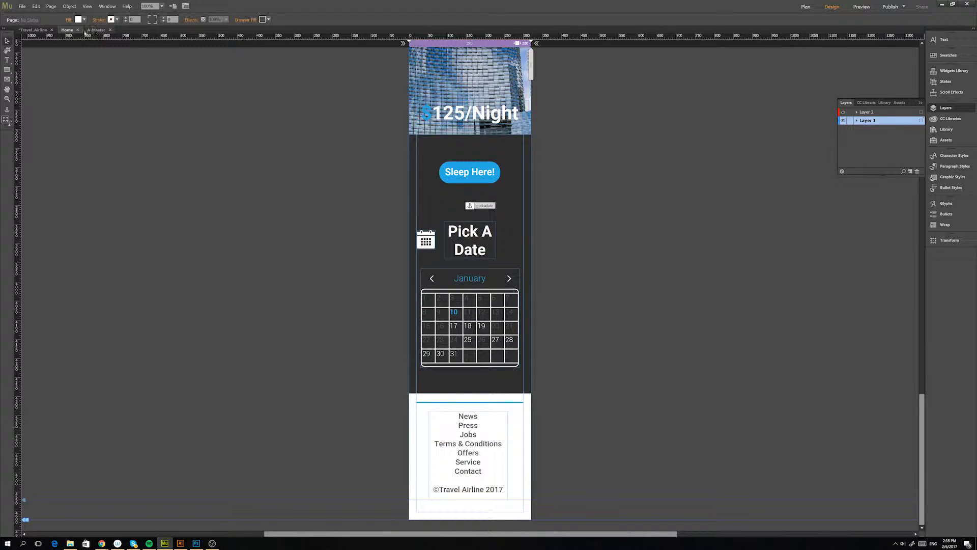
Open the A-Master page, lock Layer 1 and make Layer 2 the active layer.
left_click(87, 31)
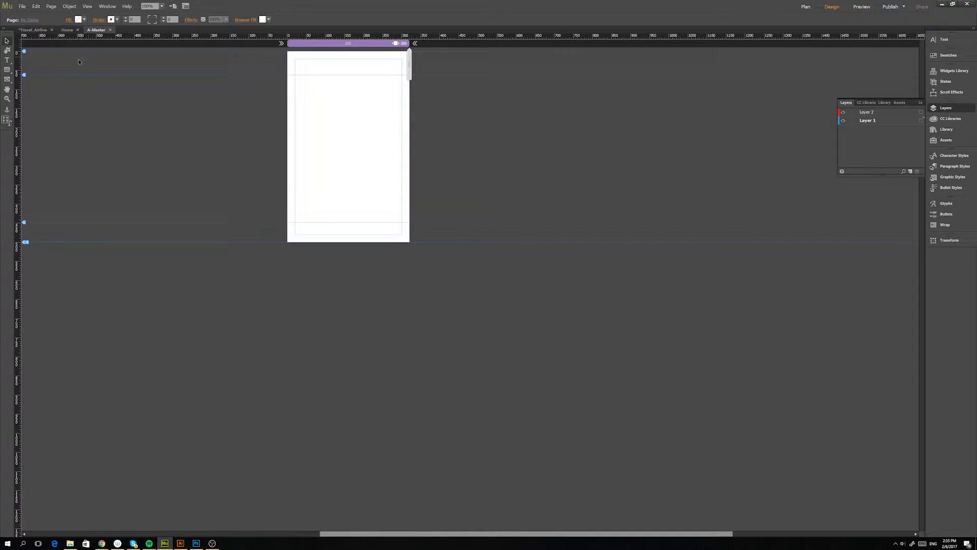
left_click(33, 30)
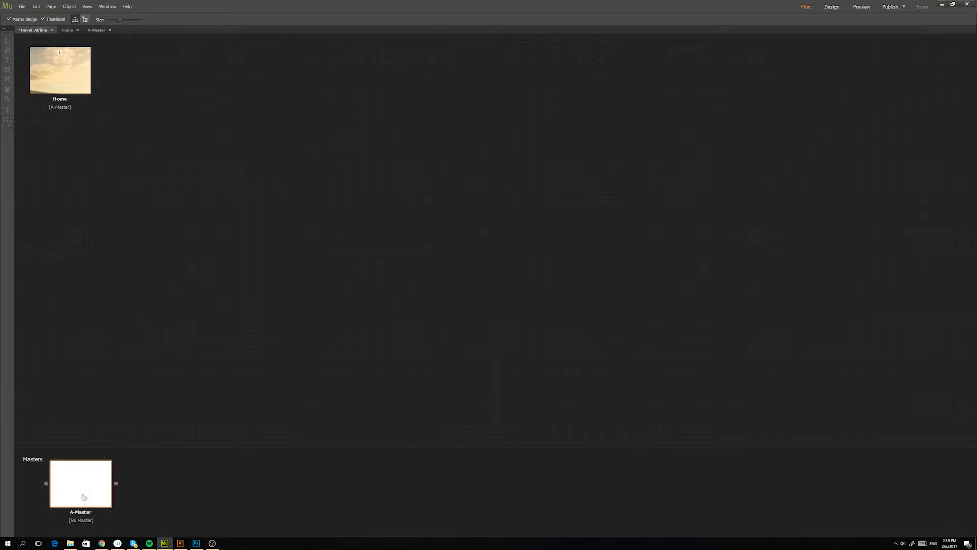
left_click(89, 510)
double_click(88, 487)
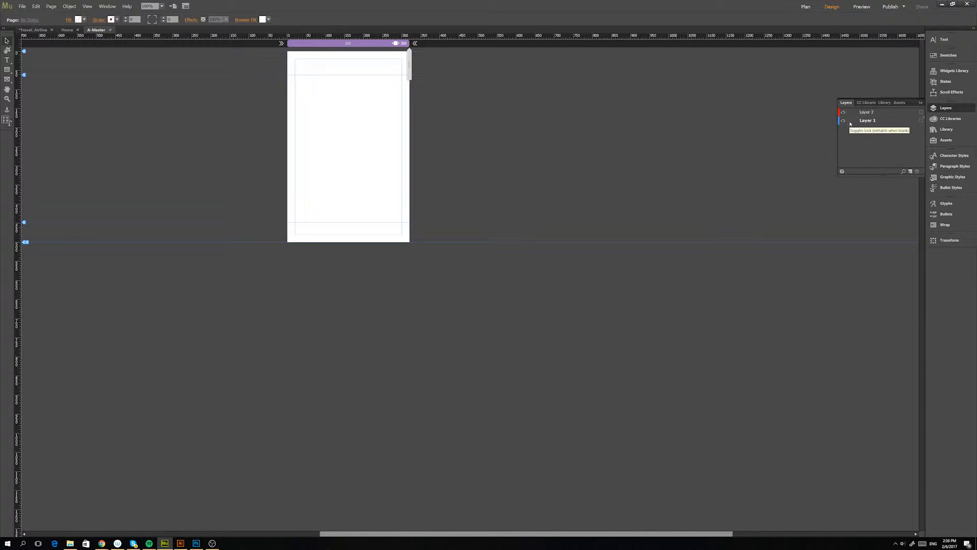
left_click(850, 121)
left_click(869, 114)
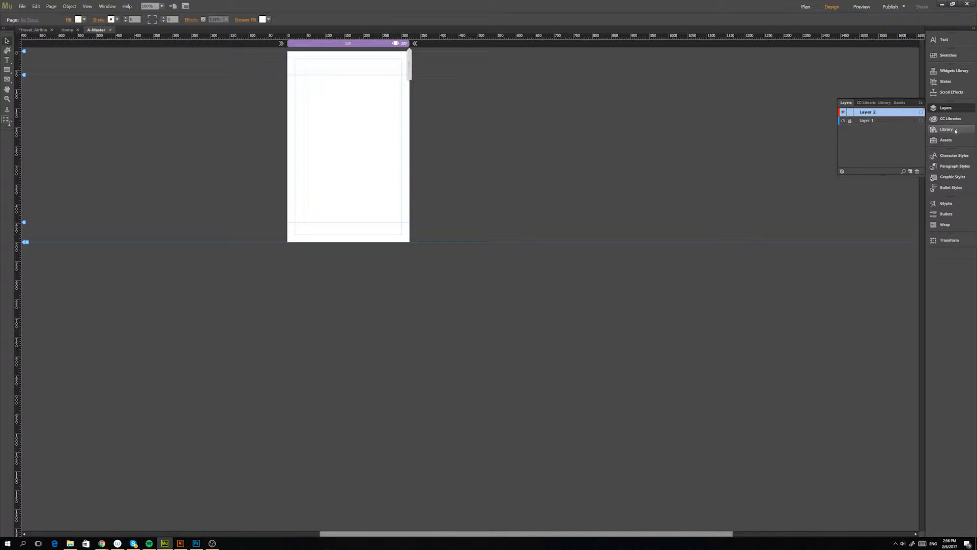
Place a Horizontal menu widget from the Widgets Library on the A-Master page.
left_click(949, 74)
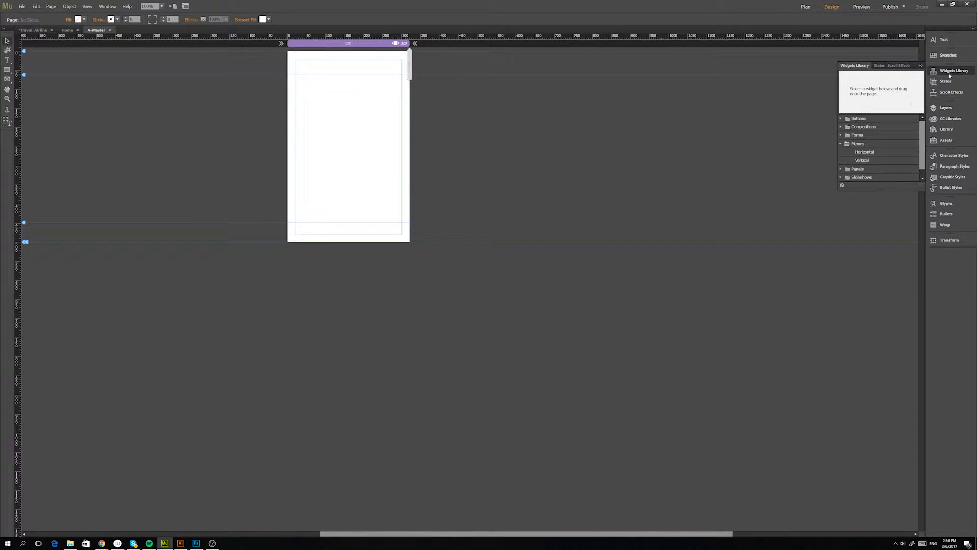
left_click(860, 153)
left_click_drag(866, 153, 283, 198)
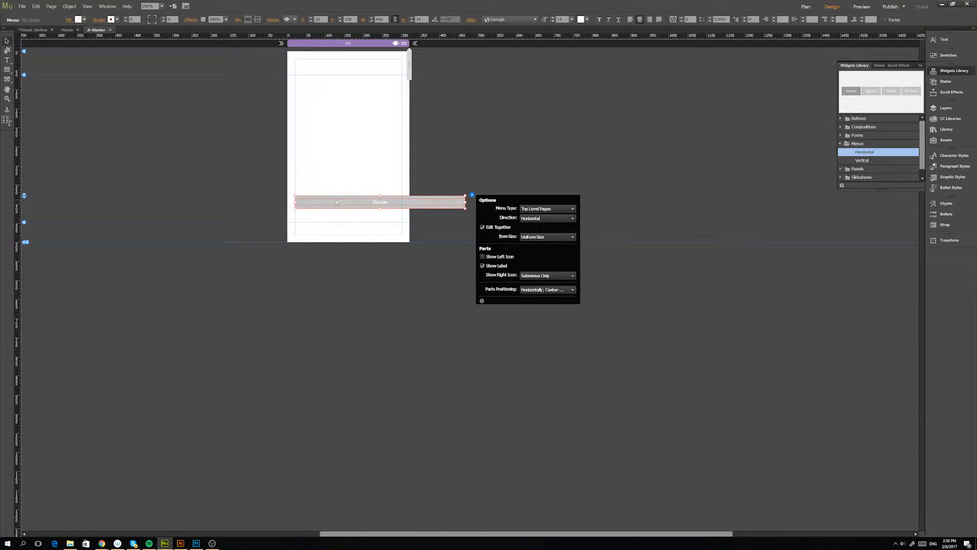
Align the menu with the page's bottom edge and resize it to the full page width and about 52 px high.
left_click_drag(336, 202, 329, 235)
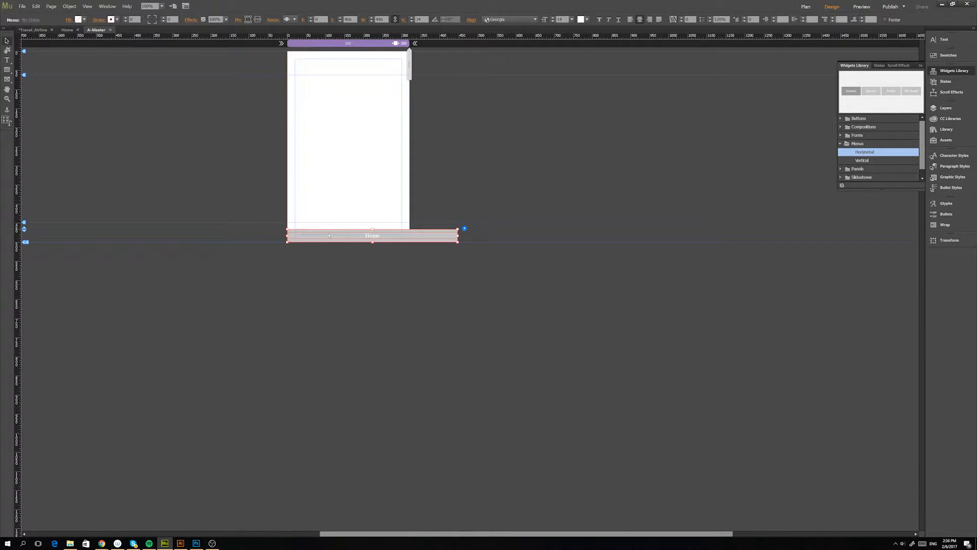
left_click_drag(459, 234, 409, 237)
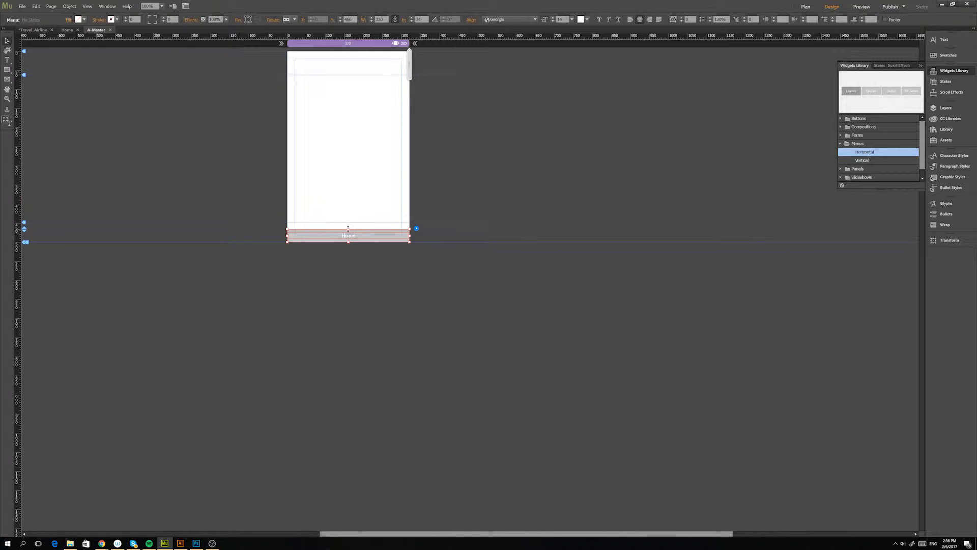
left_click_drag(348, 228, 349, 223)
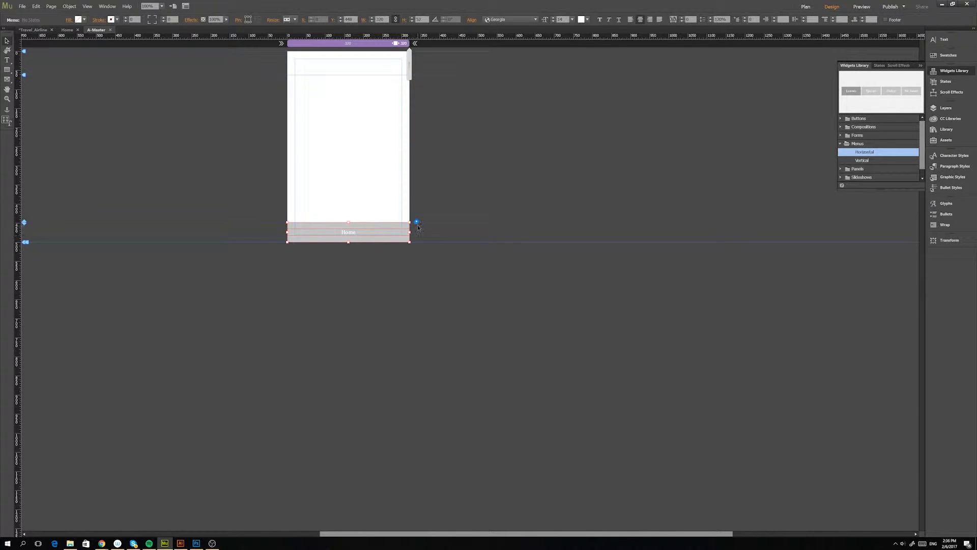
Try the Manual menu type on the bottom menu and switch it back to Top Level Pages.
left_click(417, 223)
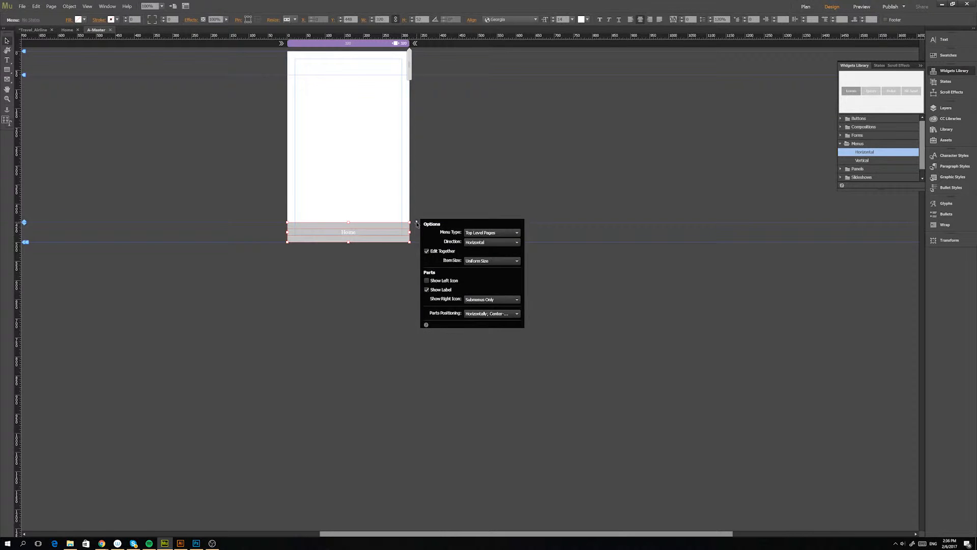
left_click(484, 234)
left_click(486, 247)
left_click(477, 232)
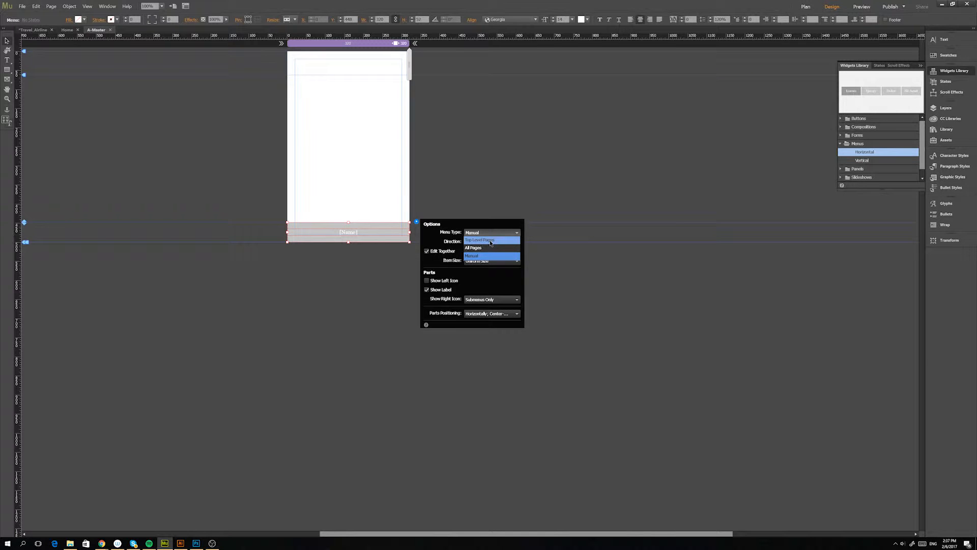
left_click(490, 240)
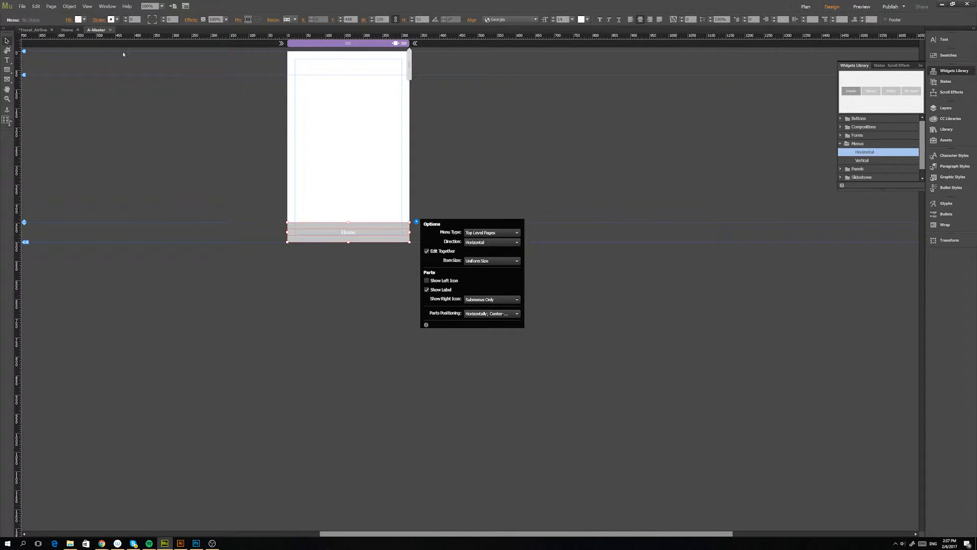
Add two sibling pages after Home in the site plan and delete both again.
left_click(34, 30)
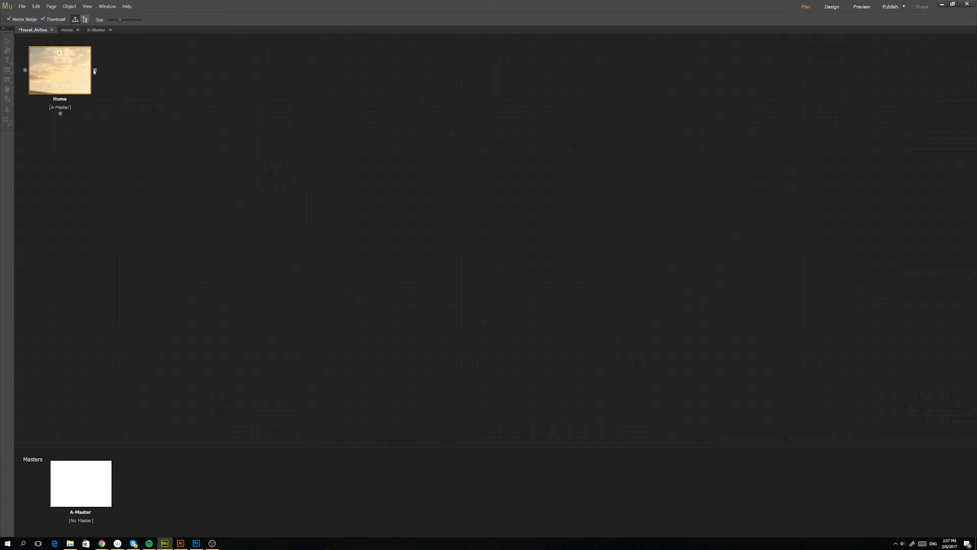
left_click(94, 71)
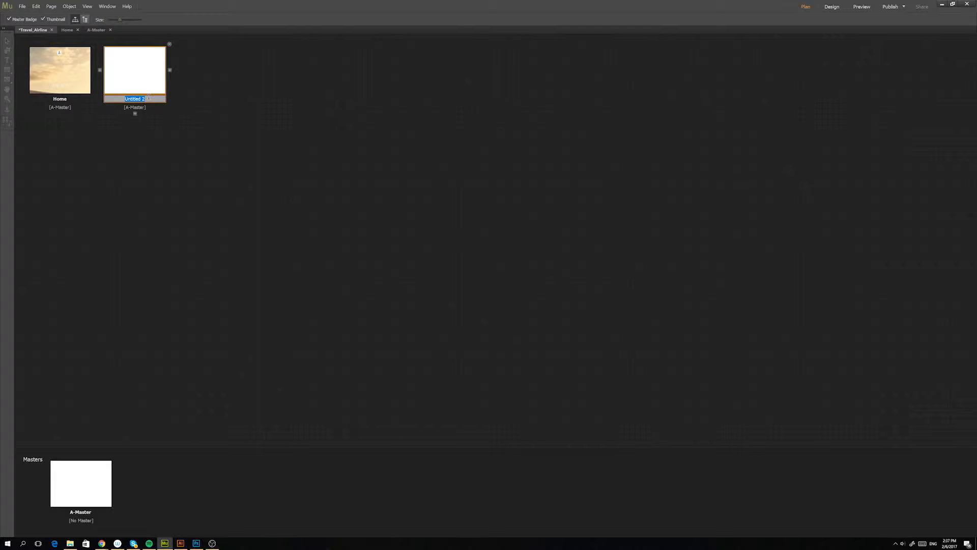
left_click(169, 70)
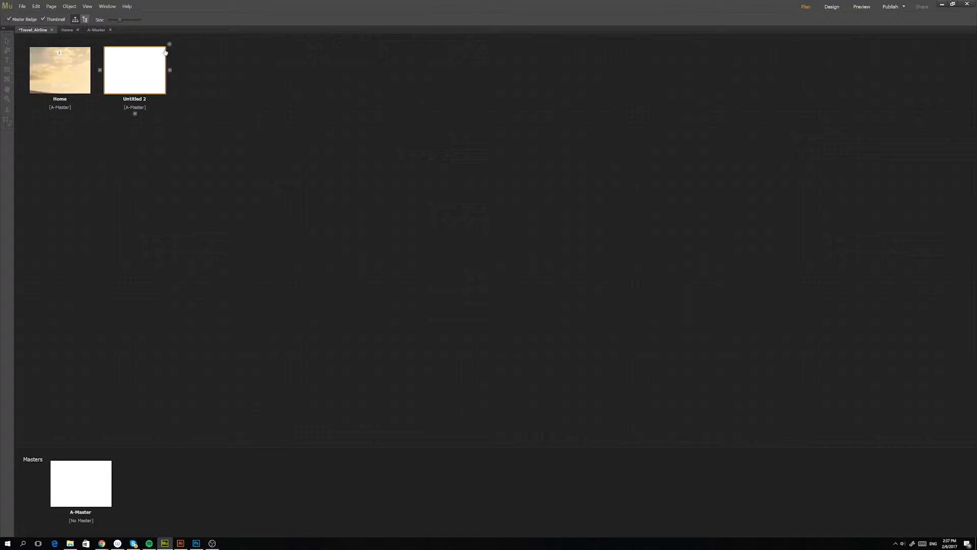
left_click(170, 45)
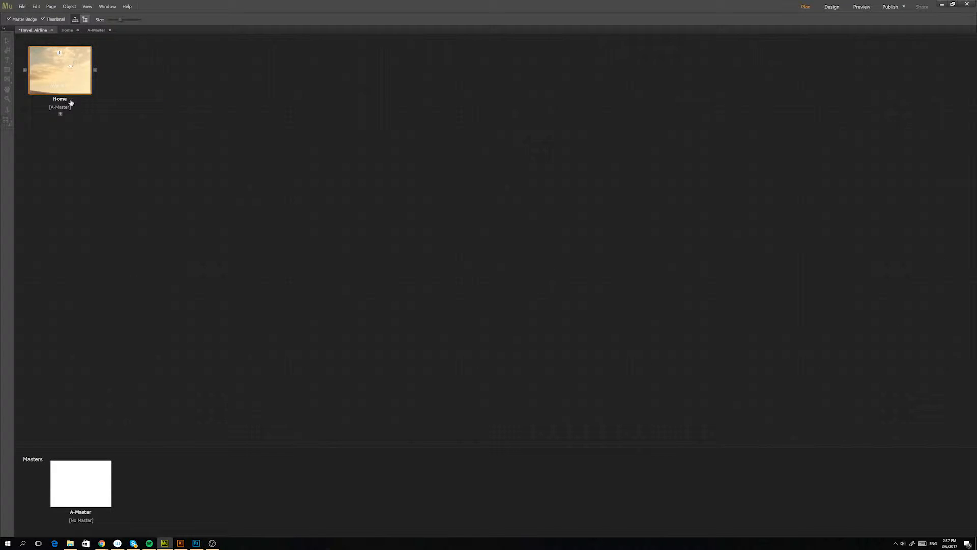
Reopen the A-Master page, set the bottom menu's type to Manual and deselect the menu.
double_click(92, 468)
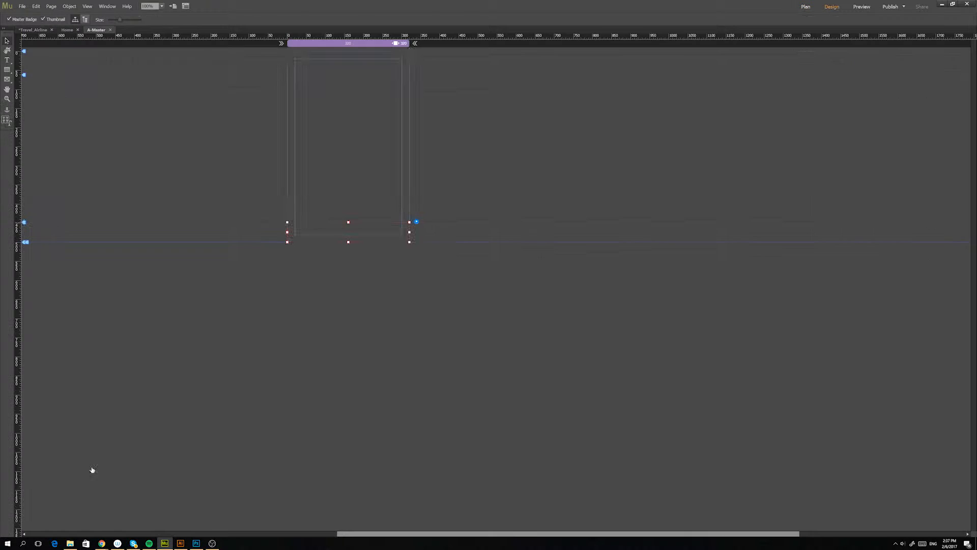
left_click(418, 222)
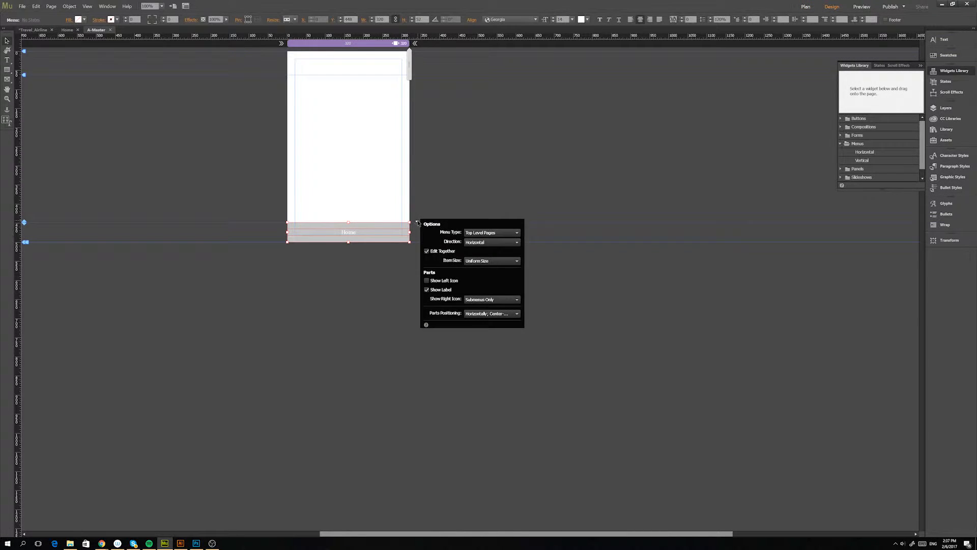
left_click(486, 233)
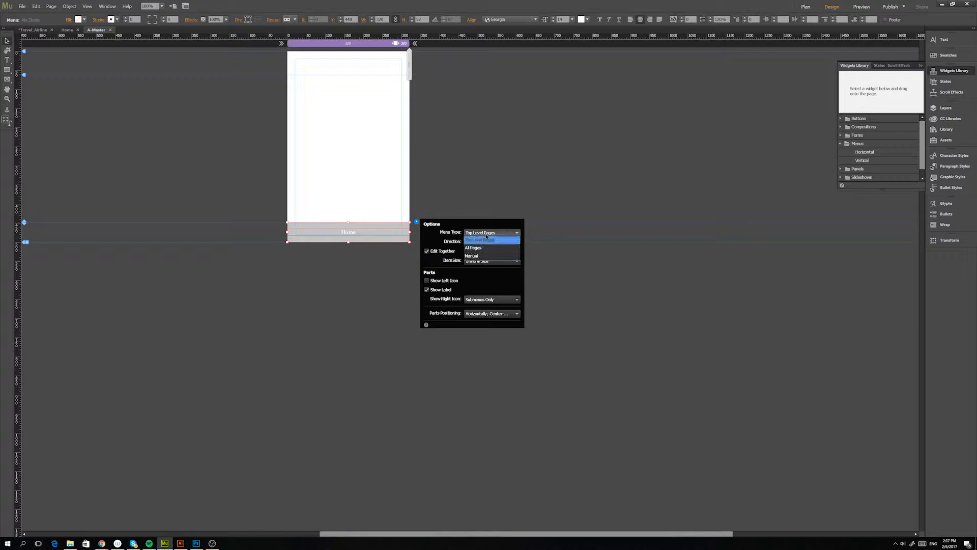
left_click(488, 254)
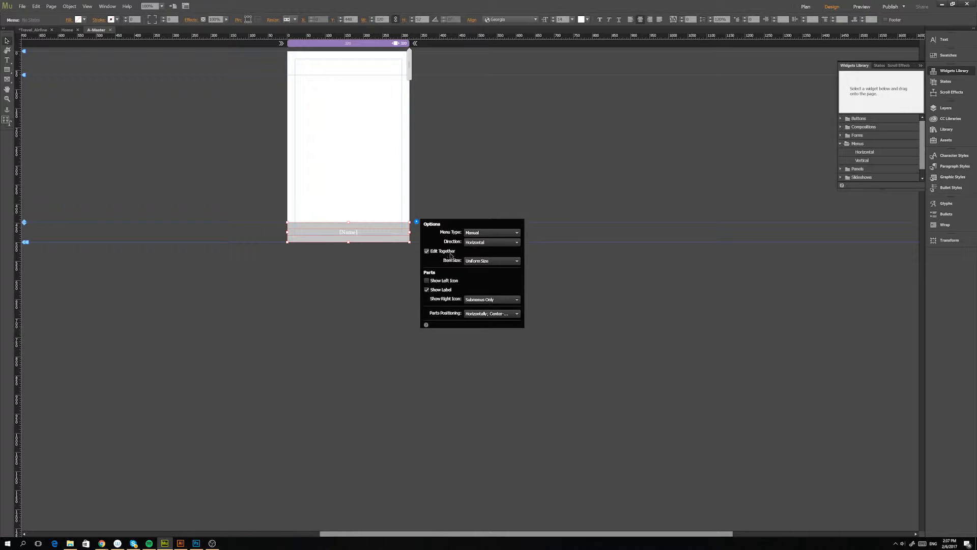
left_click(395, 266)
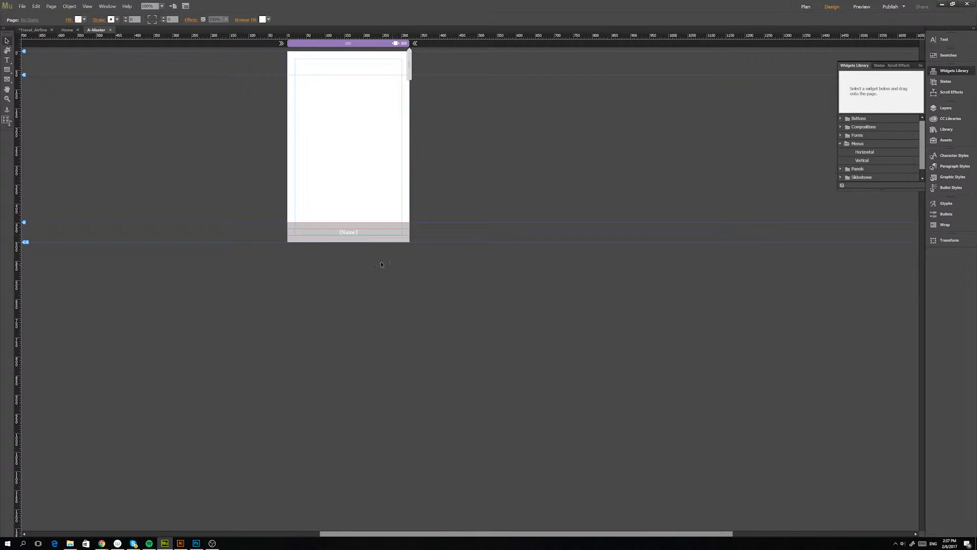
Add four sibling items to the bottom menu so that it holds five items, and deselect it.
left_click(375, 232)
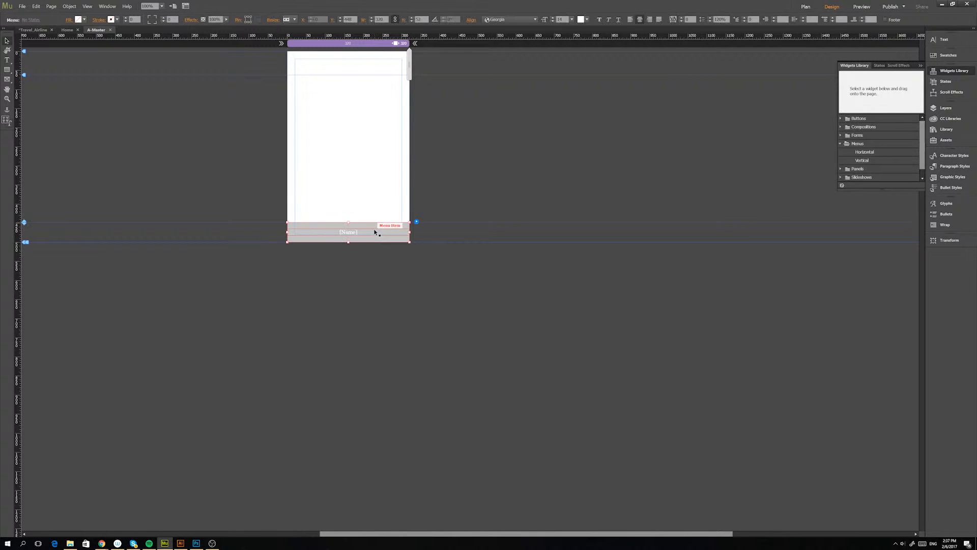
left_click(375, 232)
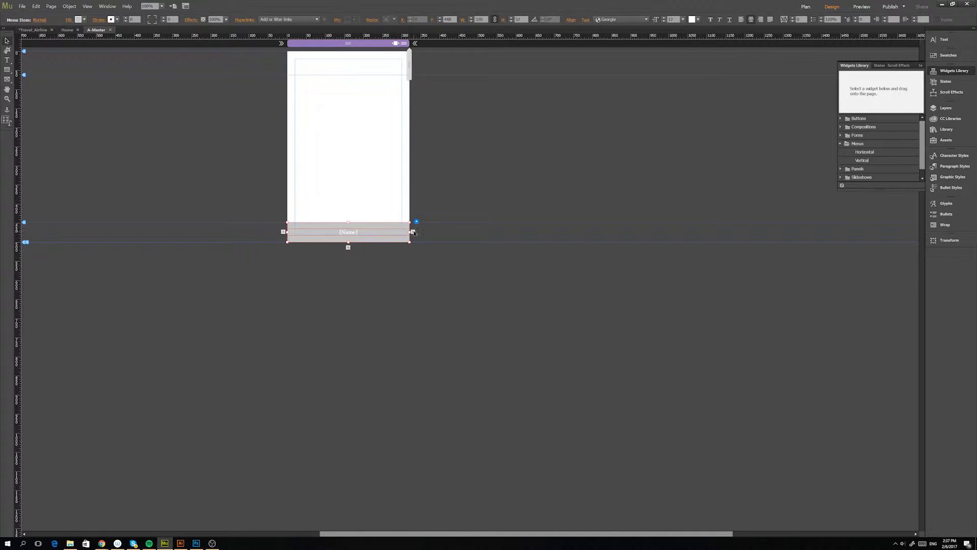
left_click_drag(414, 233, 316, 234)
left_click(331, 258)
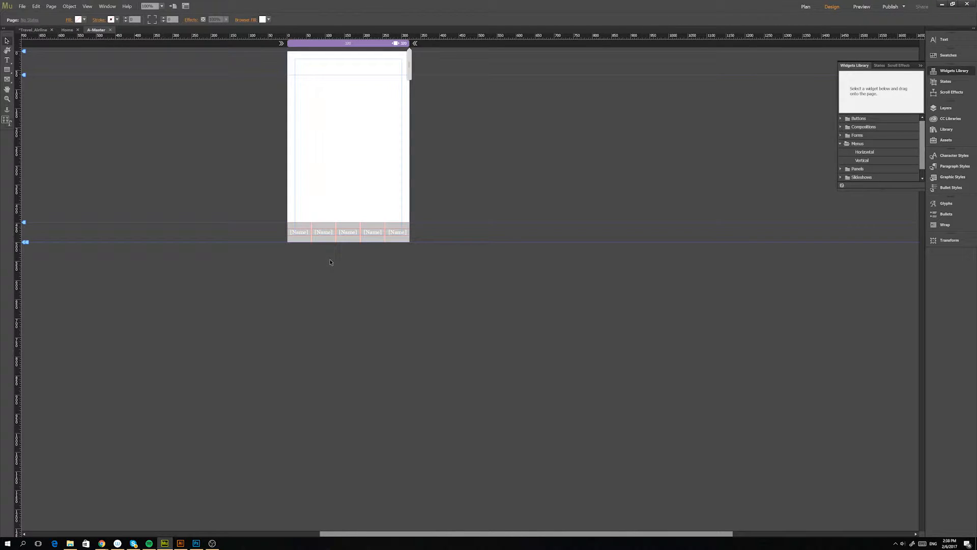
Reset the Rollover, Mouse Down and Active states of the first menu item to their defaults.
left_click(306, 234)
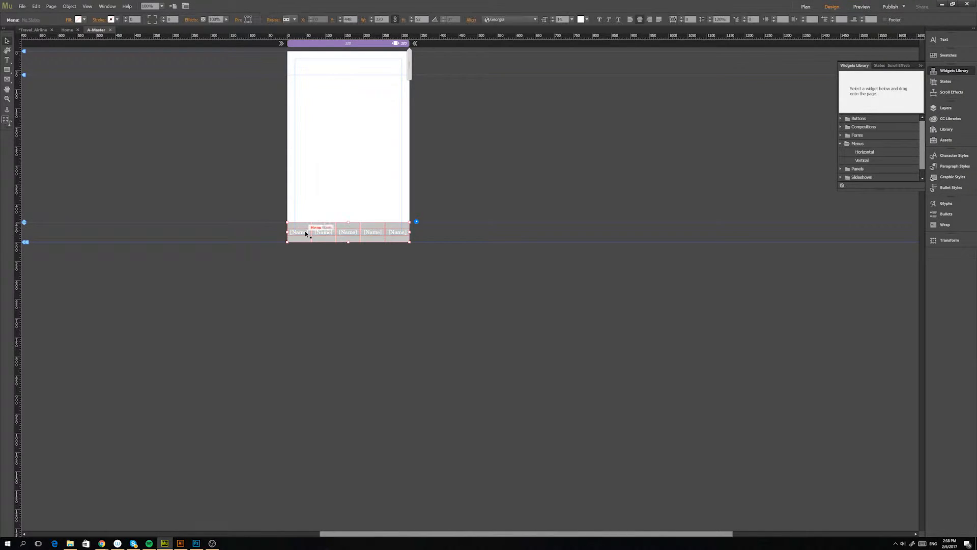
left_click(306, 234)
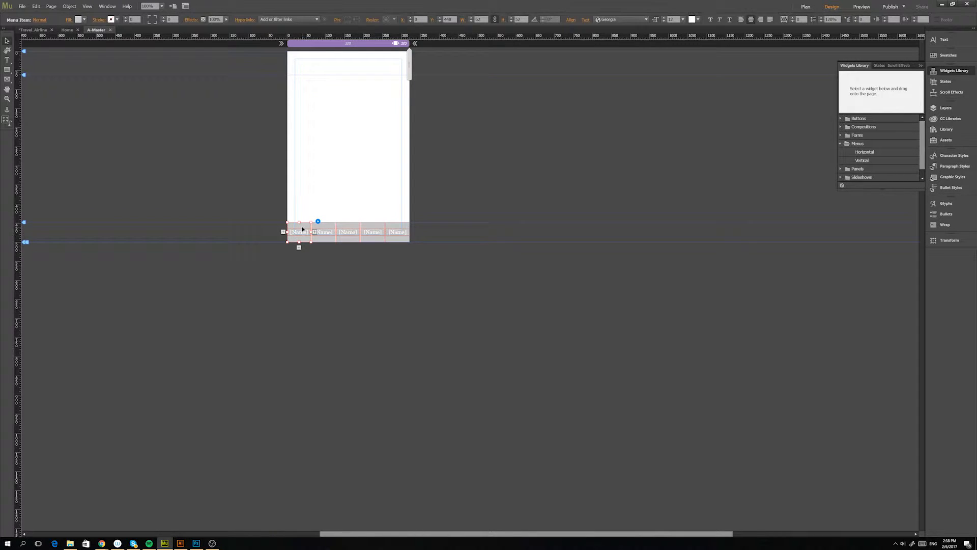
left_click(37, 20)
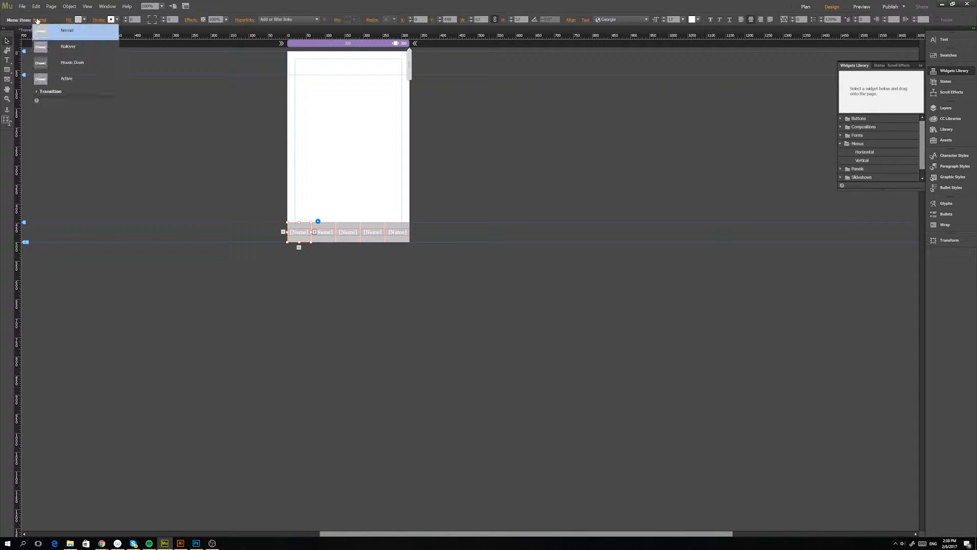
left_click(71, 47)
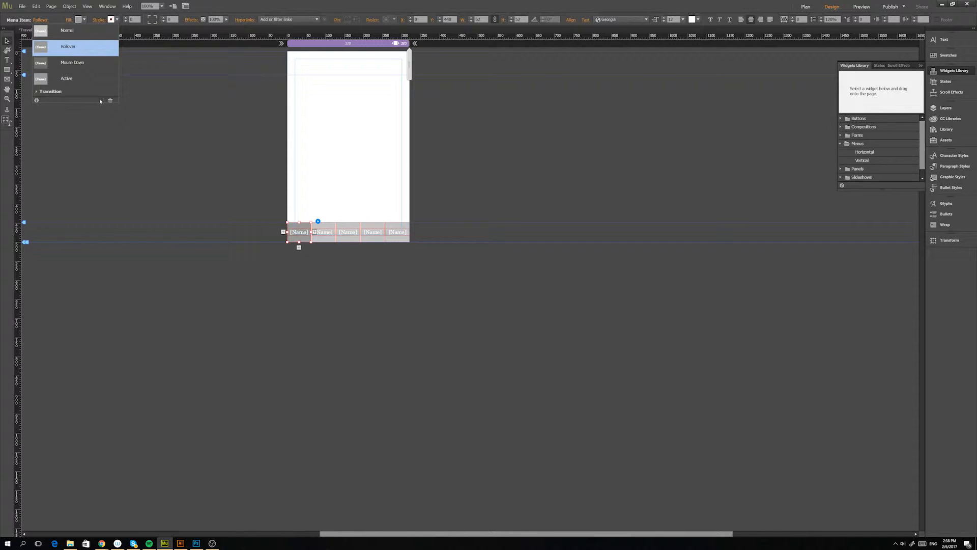
left_click(82, 65)
left_click(68, 80)
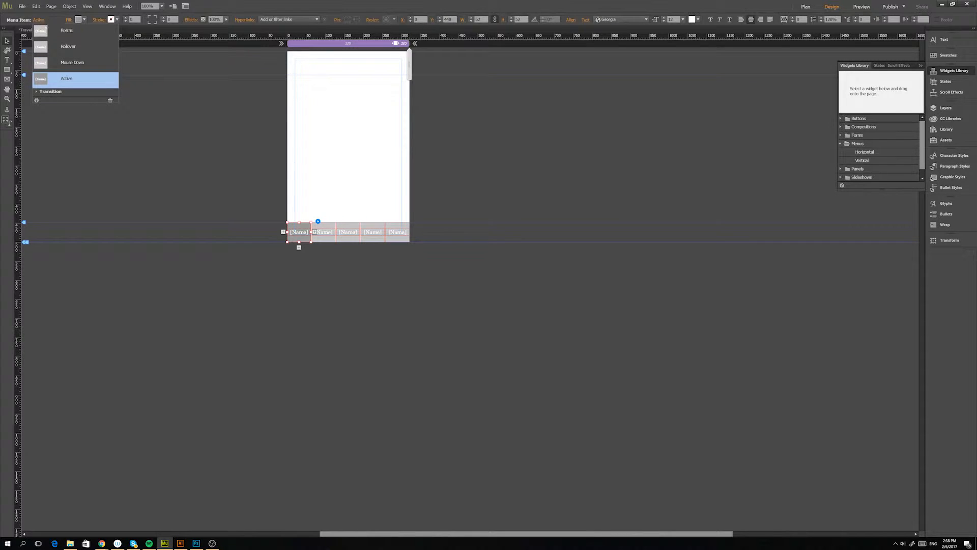
left_click(111, 102)
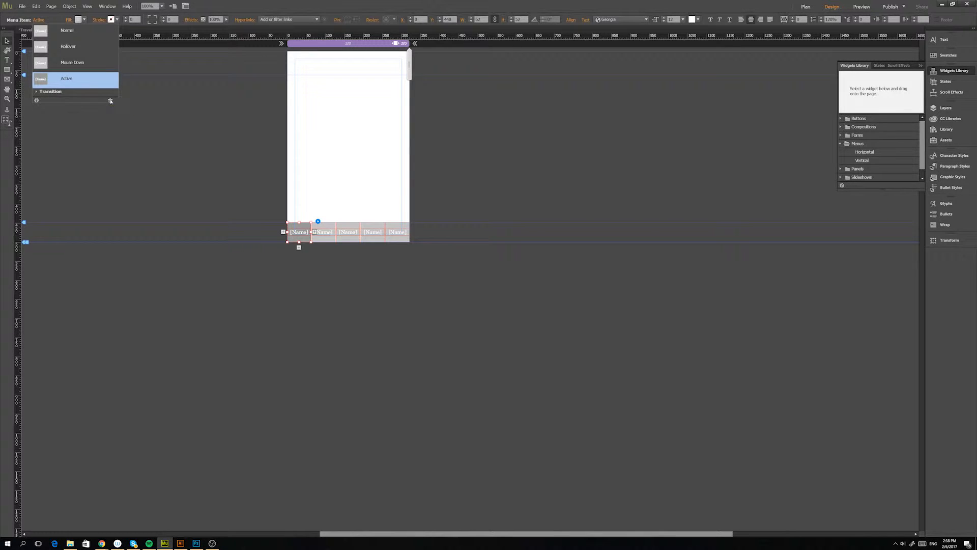
Fill the first menu item's Mouse Down state with the light blue swatch 29ABE2 and deselect the menu.
left_click(76, 68)
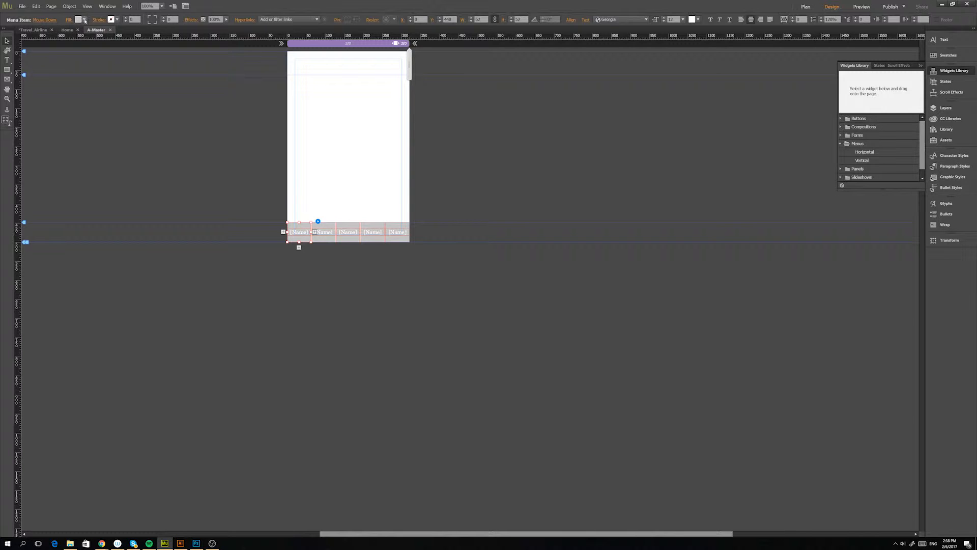
left_click(85, 21)
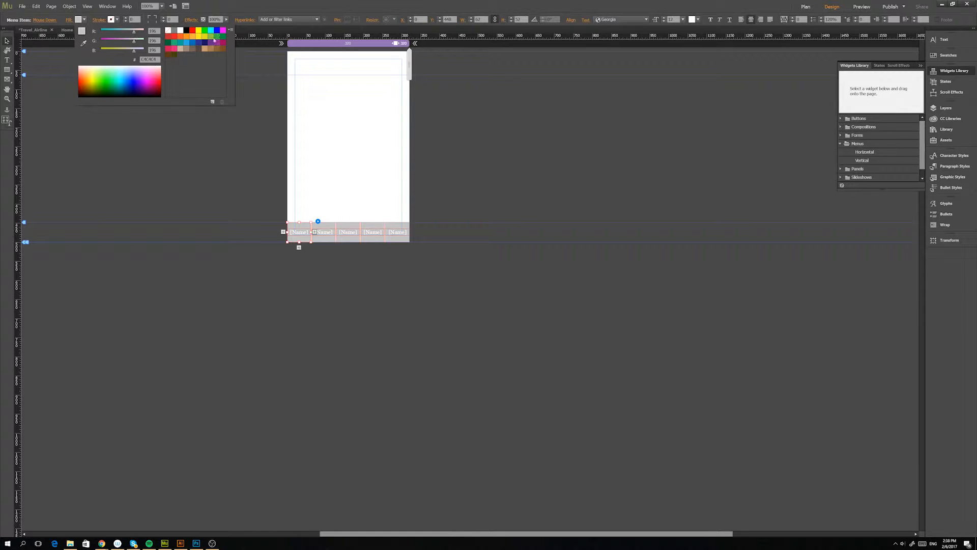
left_click(187, 43)
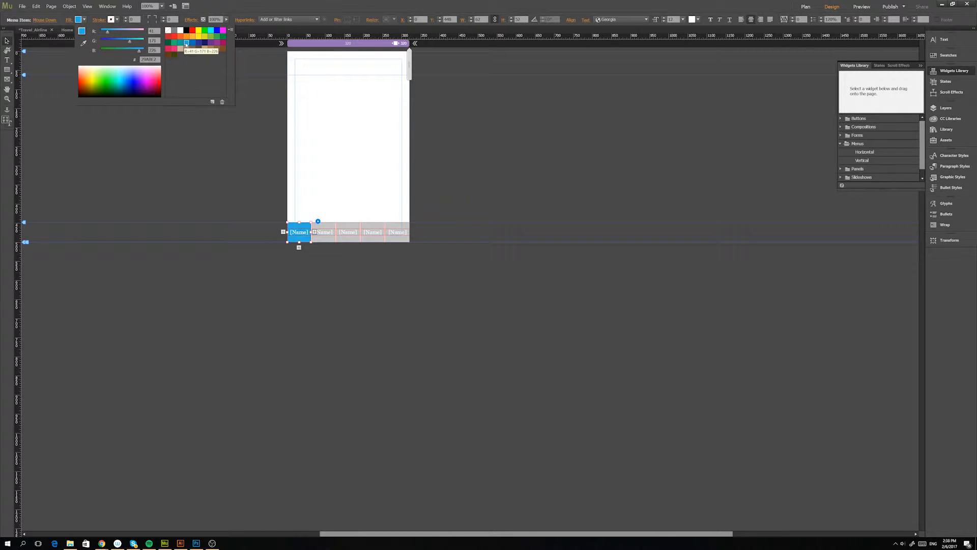
left_click(264, 140)
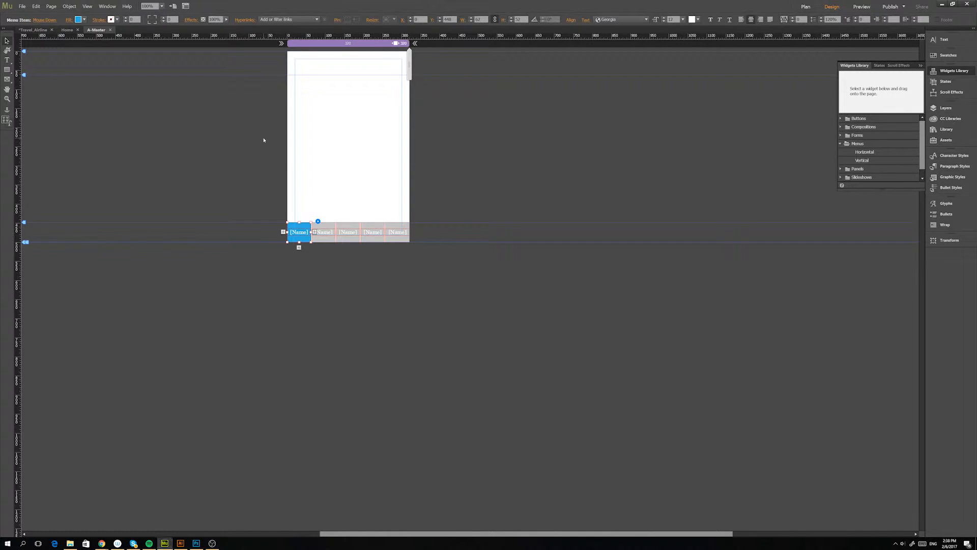
left_click(312, 269)
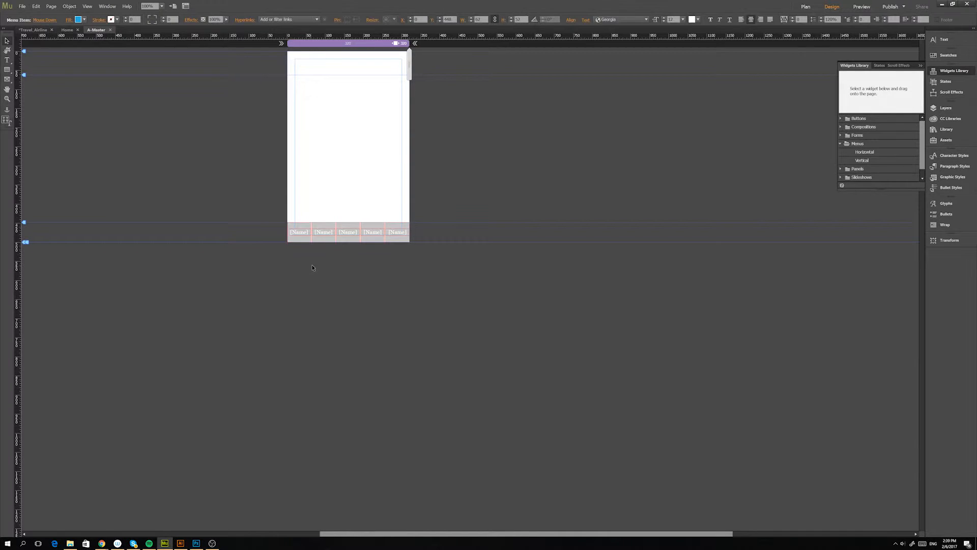
Fill the menu items' Normal state with light blue 29ABE2 and check the Rollover, Mouse Down and Active states.
left_click(304, 228)
left_click(304, 230)
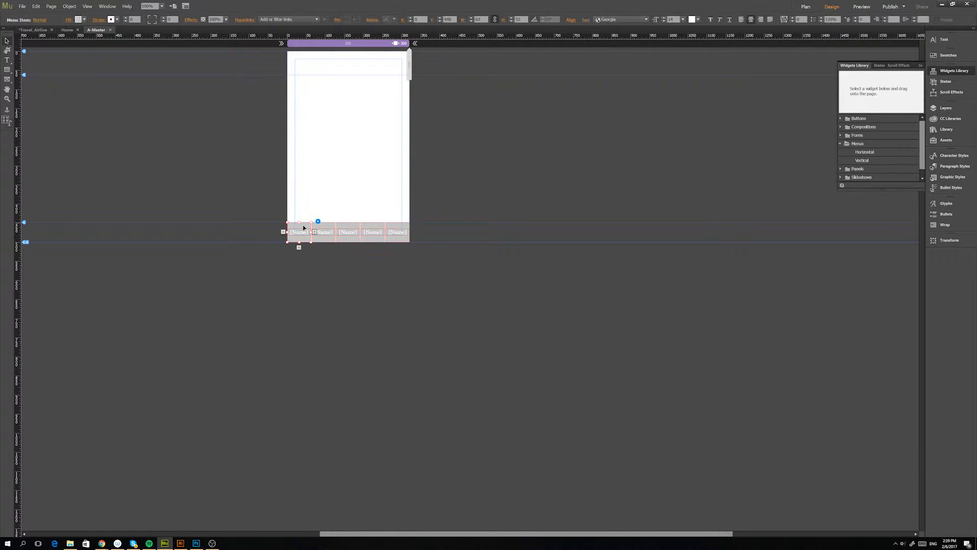
left_click(41, 21)
left_click(85, 20)
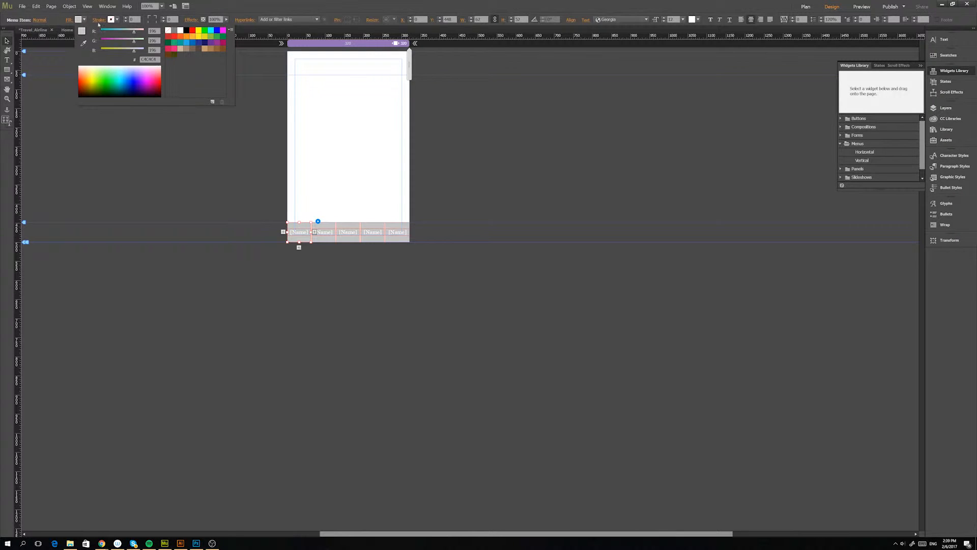
left_click(186, 43)
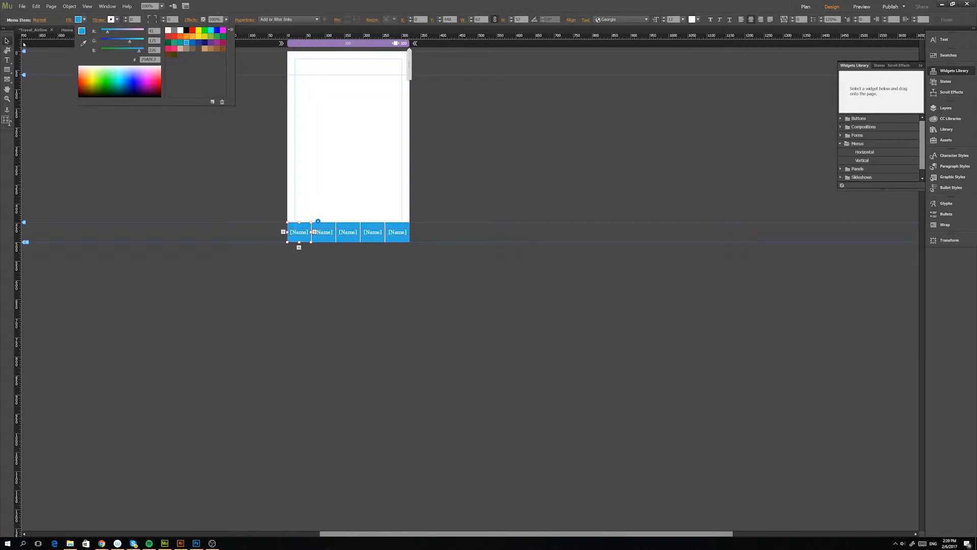
left_click(39, 20)
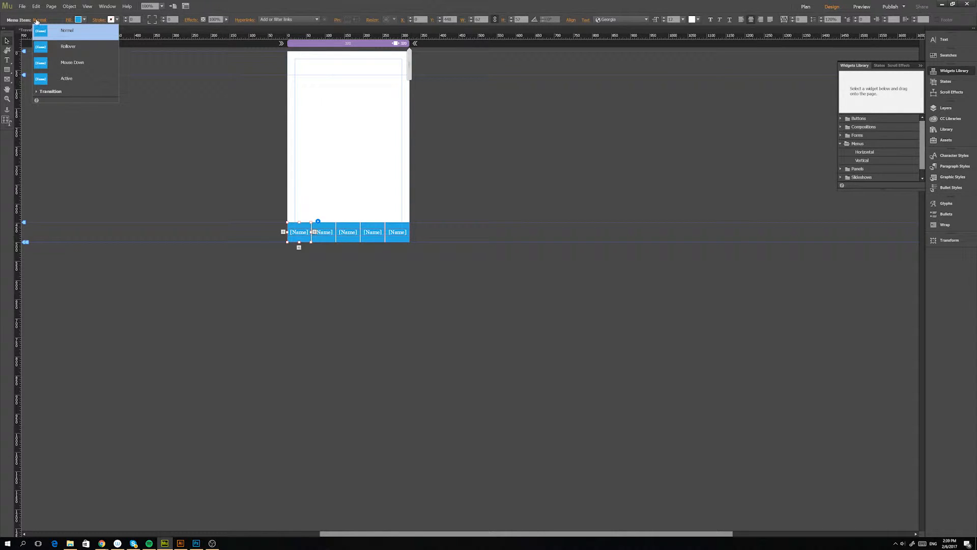
left_click(67, 46)
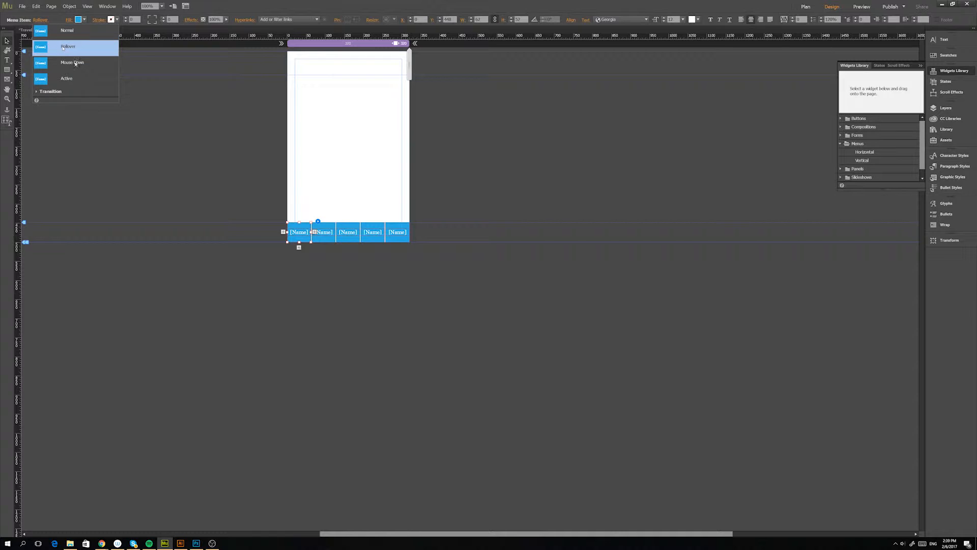
left_click(68, 78)
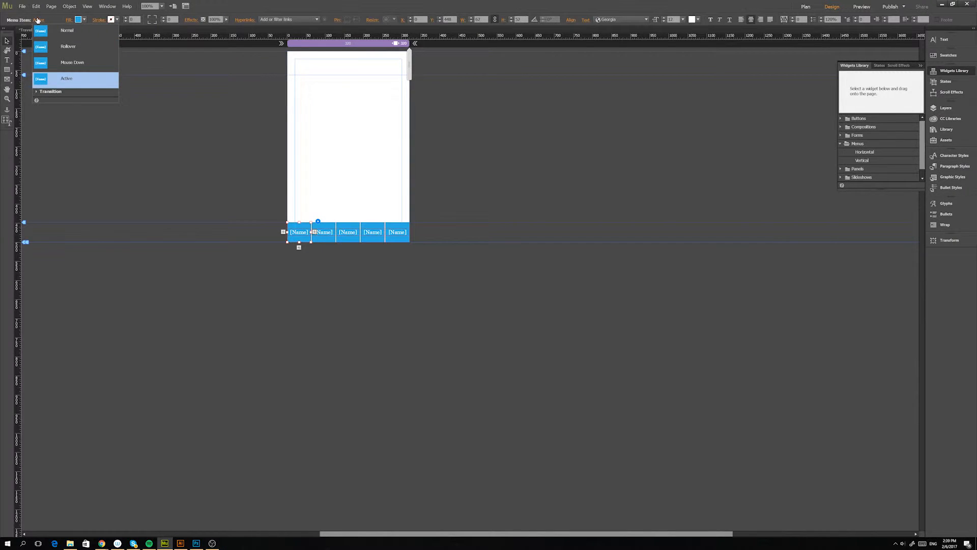
left_click(38, 20)
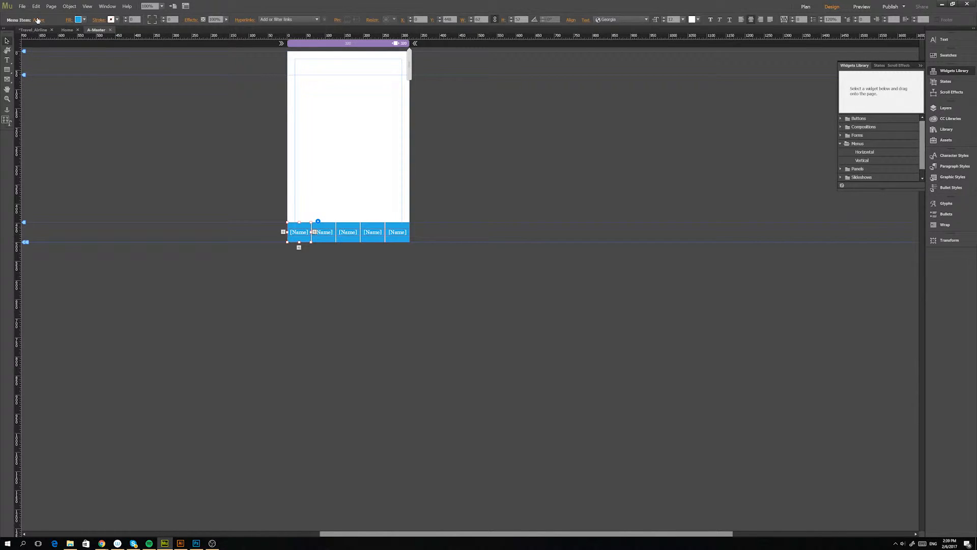
Replace the placeholder labels of the first two menu items with Home and Explore.
left_click(294, 234)
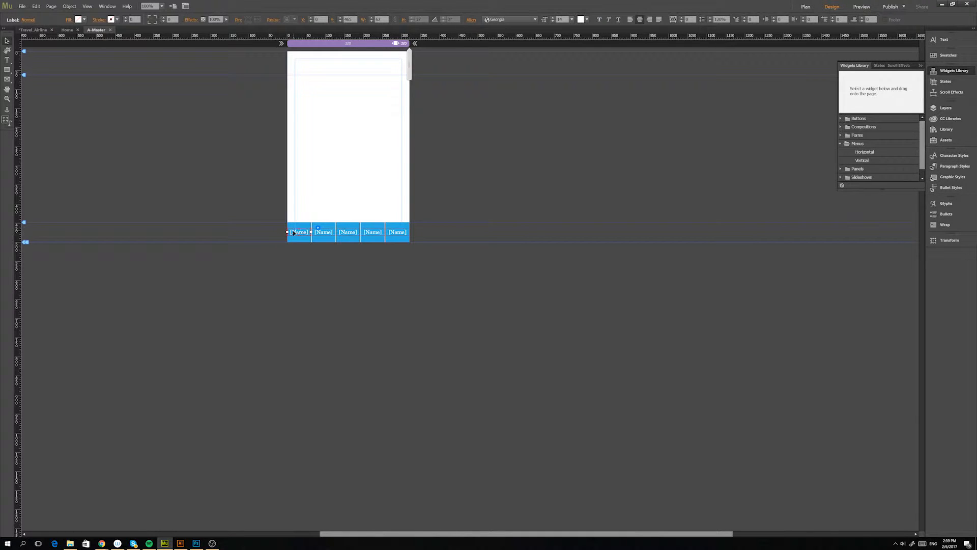
left_click(294, 233)
left_click_drag(294, 230, 314, 234)
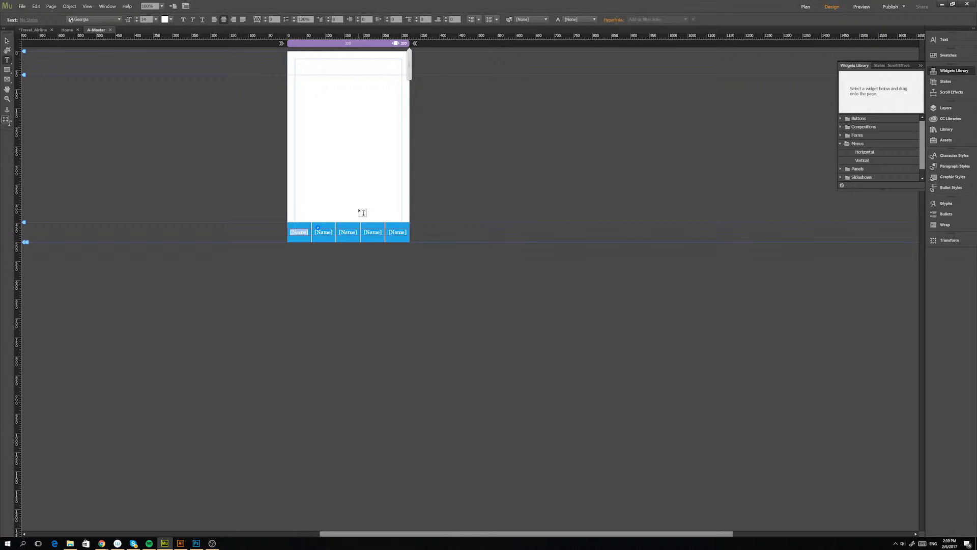
type("Home")
left_click_drag(313, 229, 336, 233)
type("Esplore")
Replace the placeholder labels of the last three menu items with Flight, Stay and Date.
left_click_drag(356, 232, 339, 232)
type("Flight")
left_click_drag(382, 232, 336, 233)
type("Stay")
left_click_drag(406, 232, 386, 232)
type("De")
Check the menu on the Home page against its sections up to the page top, and return to A-Master.
left_click(66, 30)
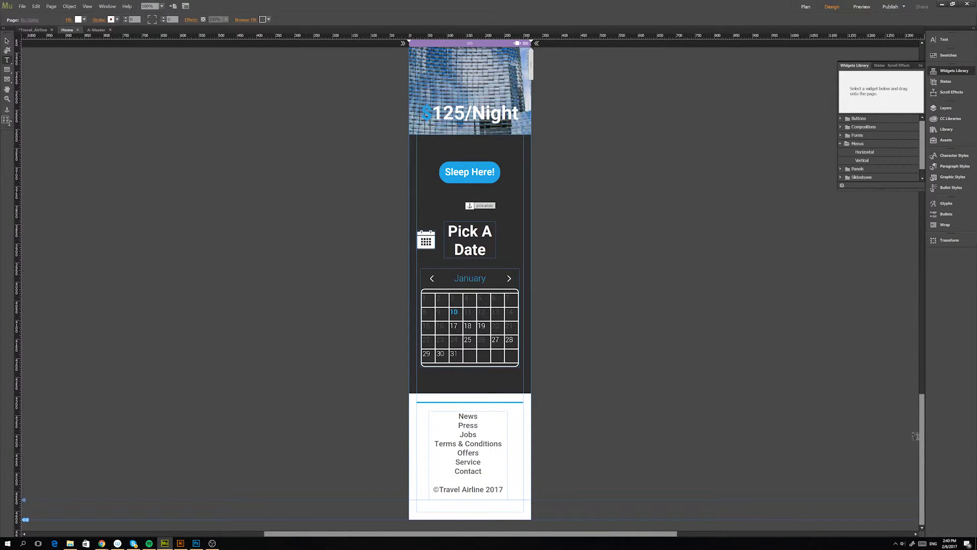
left_click_drag(916, 436, 921, 225)
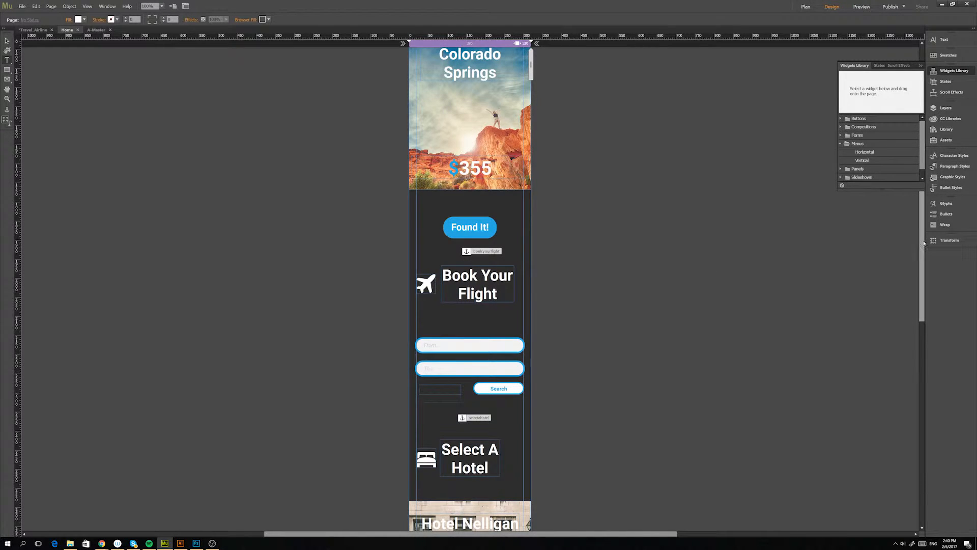
left_click_drag(923, 243, 894, 131)
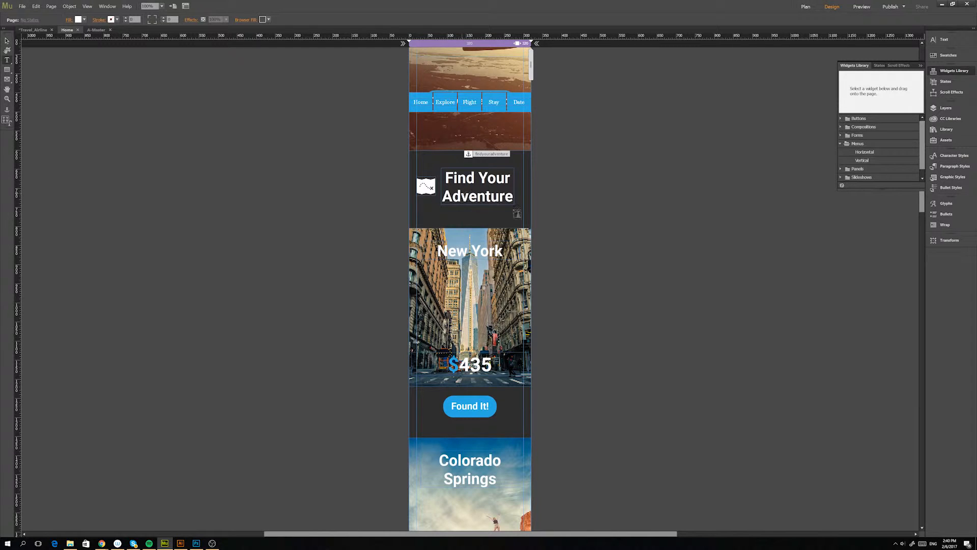
left_click_drag(921, 208, 915, 155)
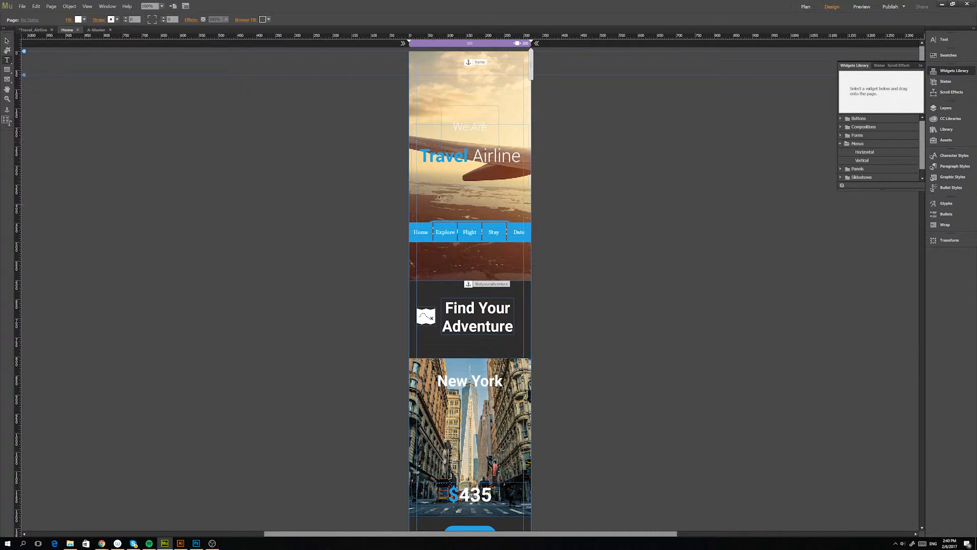
left_click(92, 31)
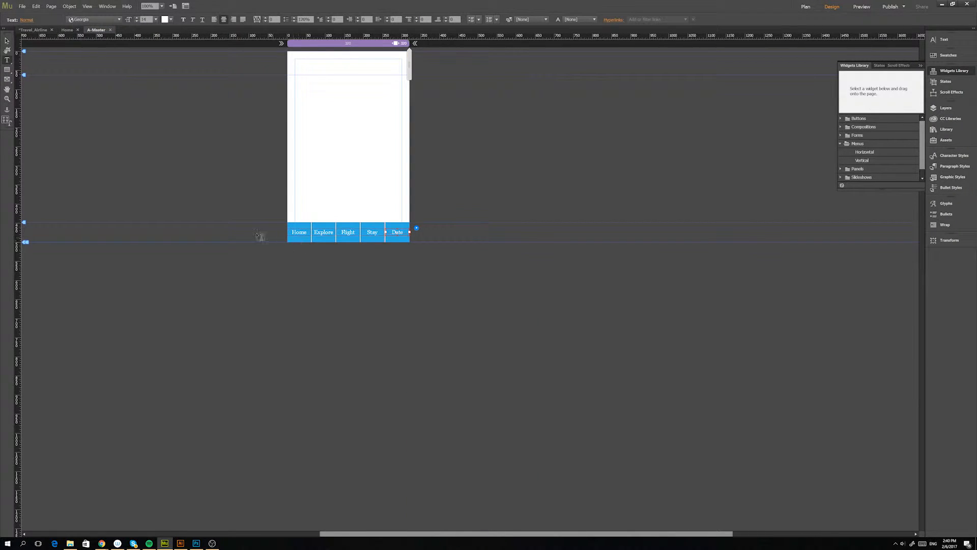
Fill the background of the whole bottom menu with the same light blue as its items, and select the Home item.
left_click(7, 42)
left_click(302, 224)
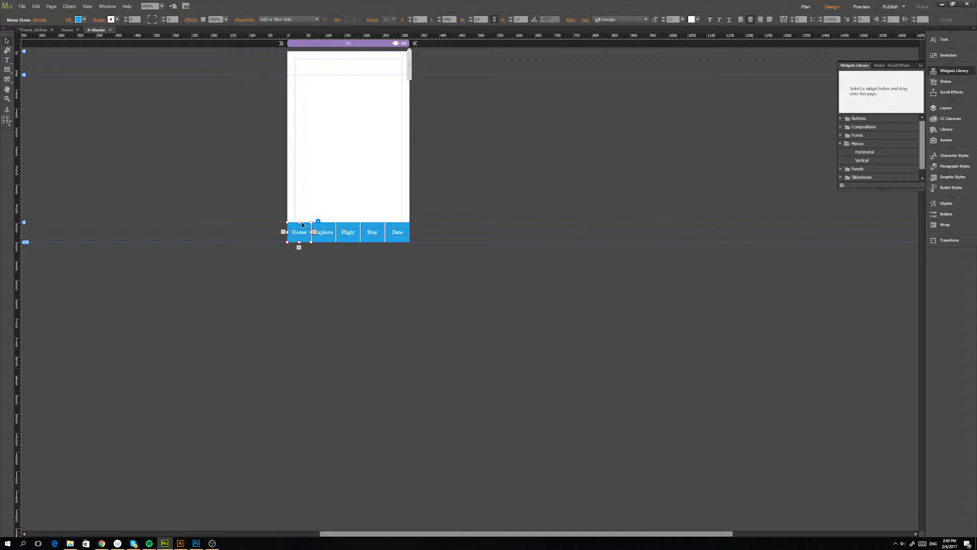
left_click(303, 202)
left_click(323, 230)
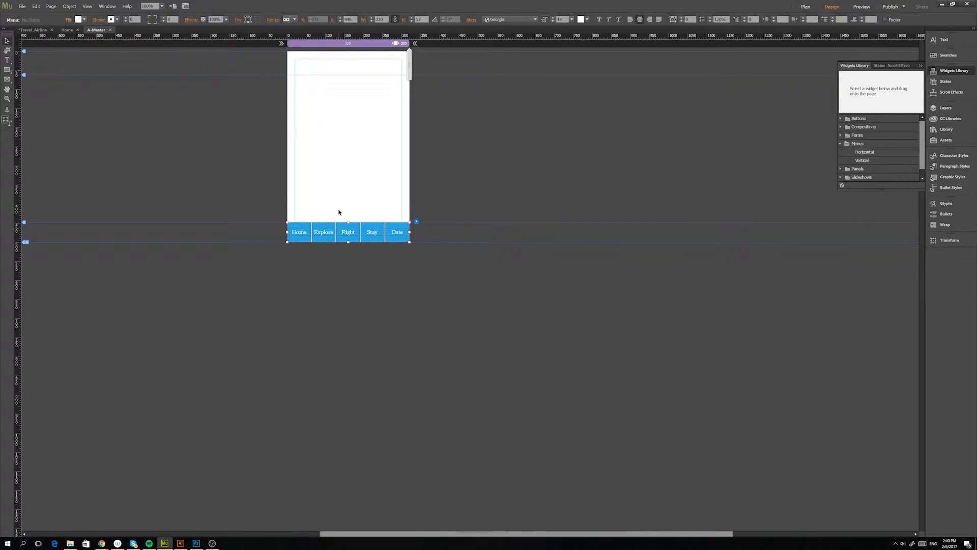
left_click(327, 264)
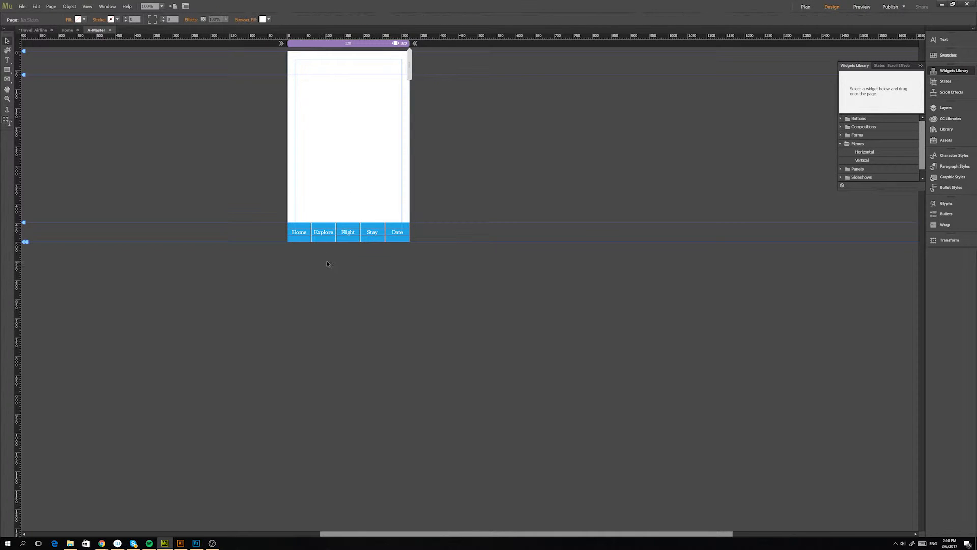
left_click(323, 230)
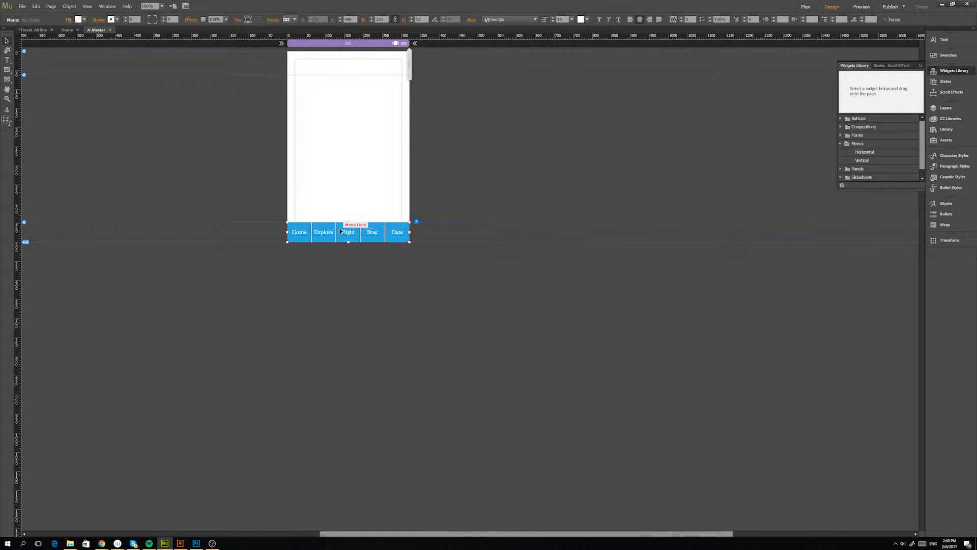
left_click(84, 20)
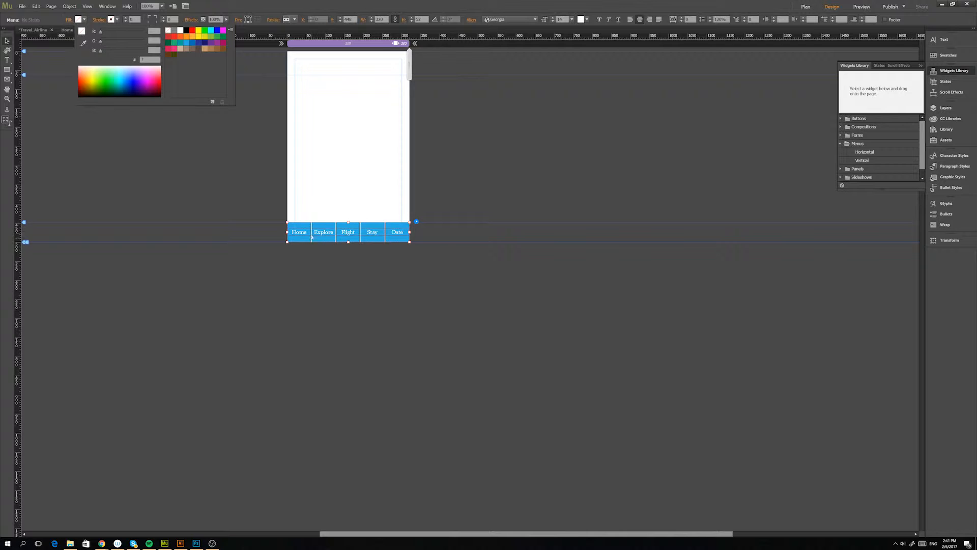
left_click(188, 44)
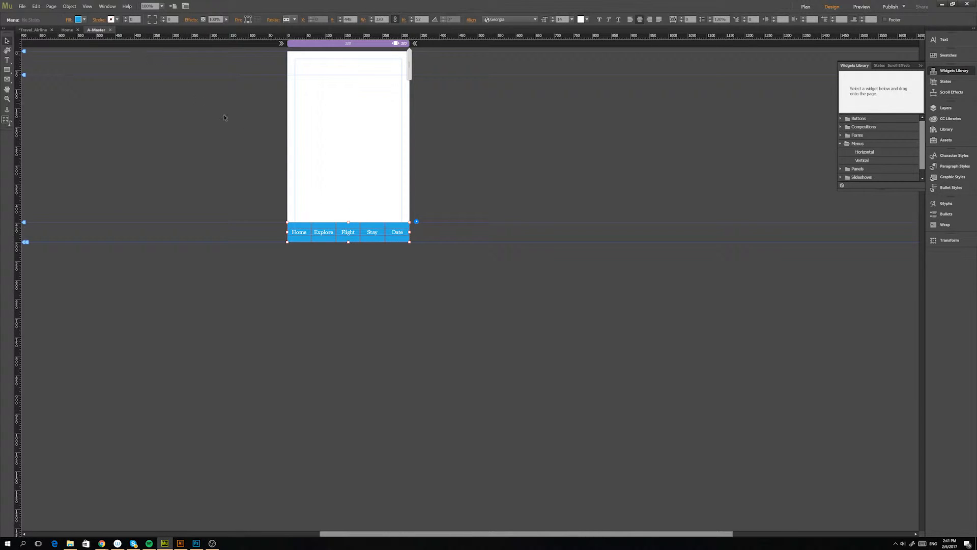
left_click(304, 232)
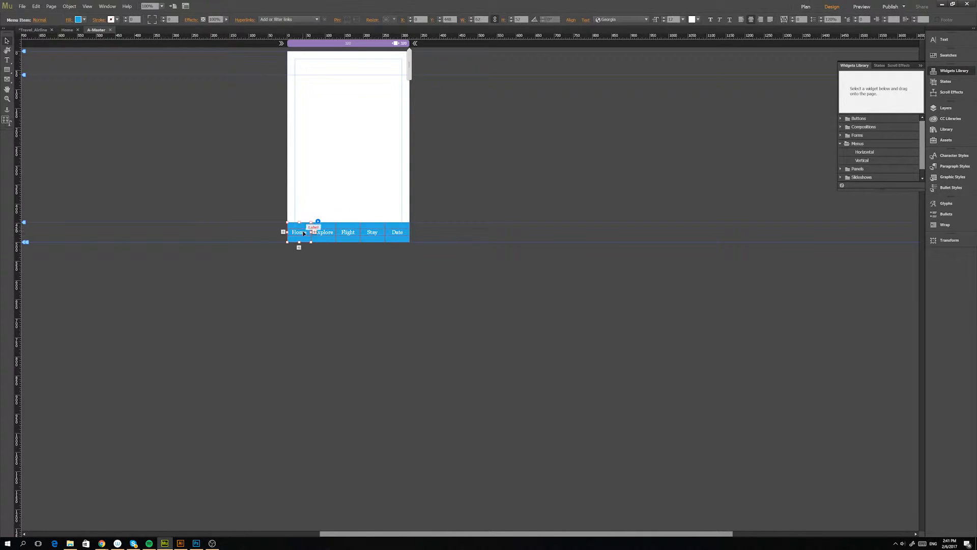
Change the font of the bottom menu's labels to Roboto Medium, starting from the Home label's text.
left_click(305, 234)
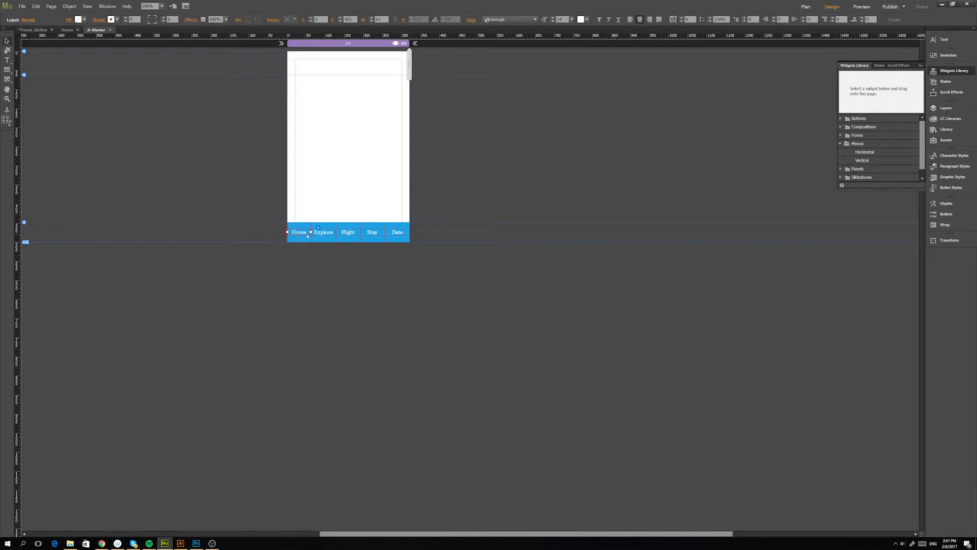
double_click(307, 235)
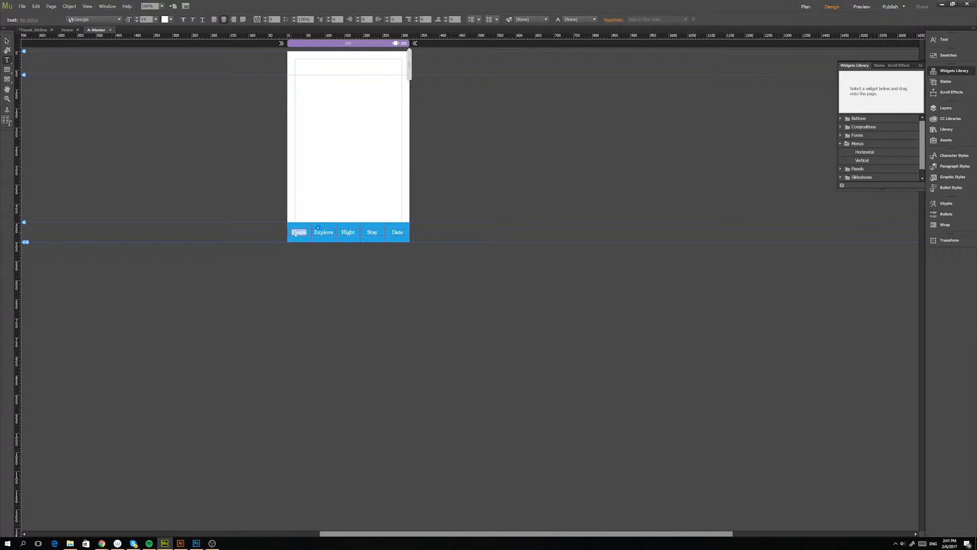
left_click(118, 20)
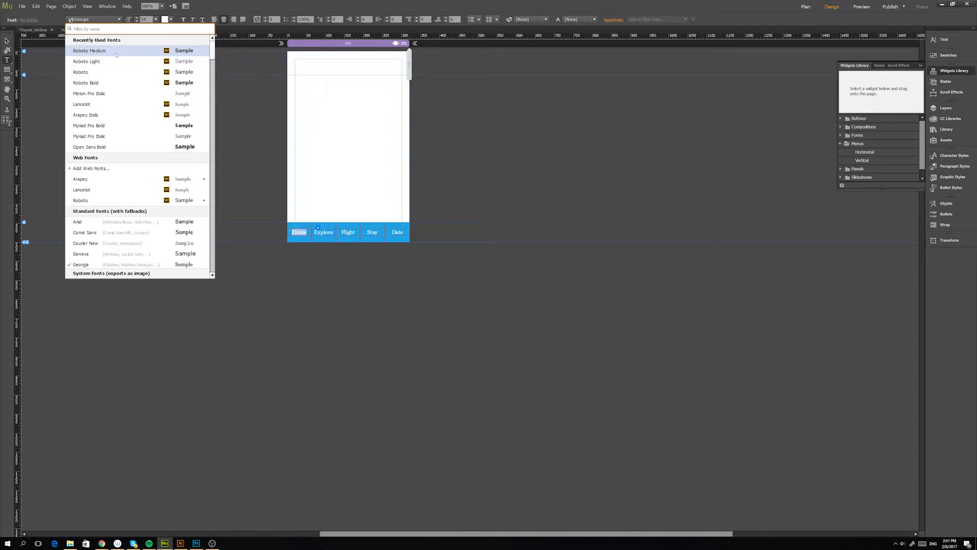
left_click(116, 51)
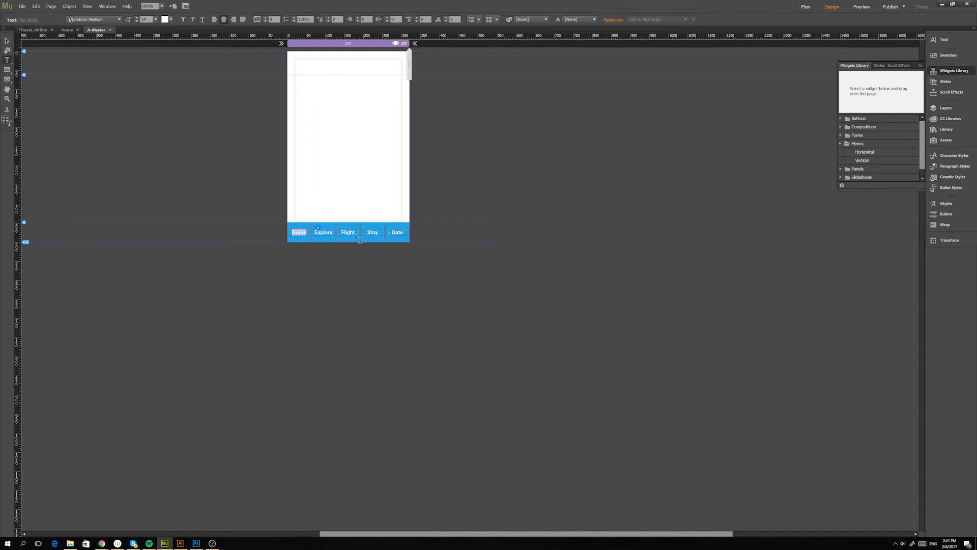
left_click(318, 227)
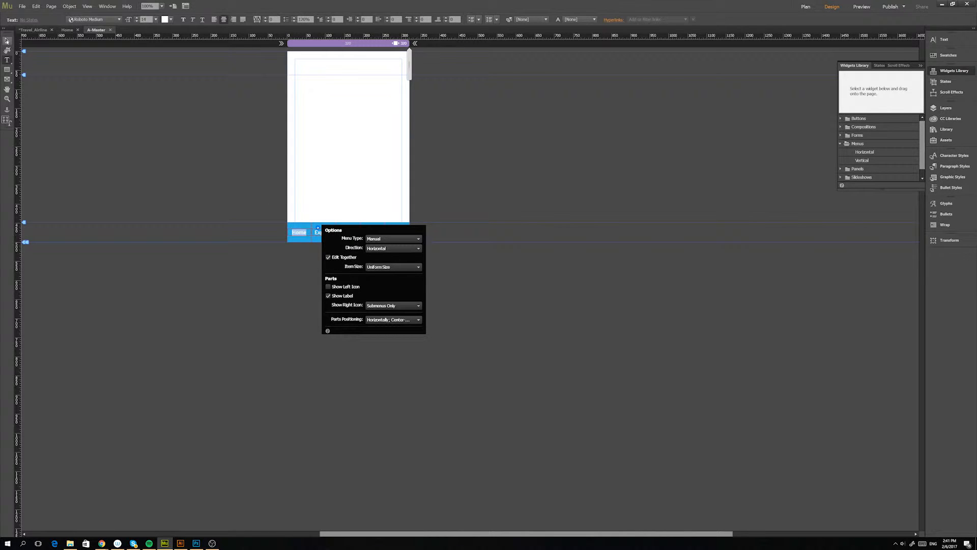
left_click(7, 41)
Lower the Home and Explore labels within the menu by setting the space before their text to 35.
double_click(305, 231)
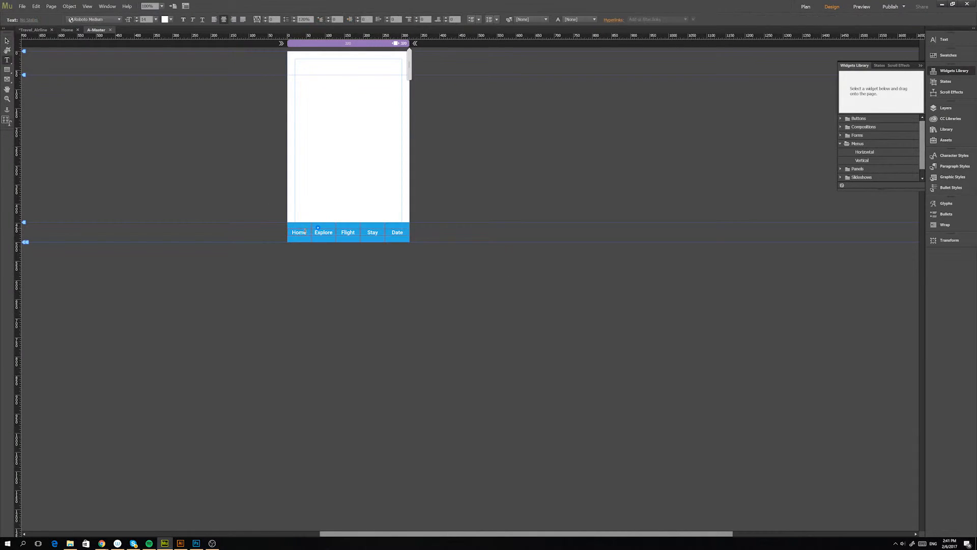
double_click(306, 230)
left_click(293, 230)
left_click(423, 20)
key("Return")
left_click_drag(430, 20, 415, 20)
type("35")
key("Return")
Set the space before the Flight, Stay and Date label text to 35, and deselect the menu.
left_click(358, 234)
left_click_drag(430, 20, 409, 25)
type("35")
key("Return")
left_click_drag(429, 19, 417, 21)
type("35")
key("Return")
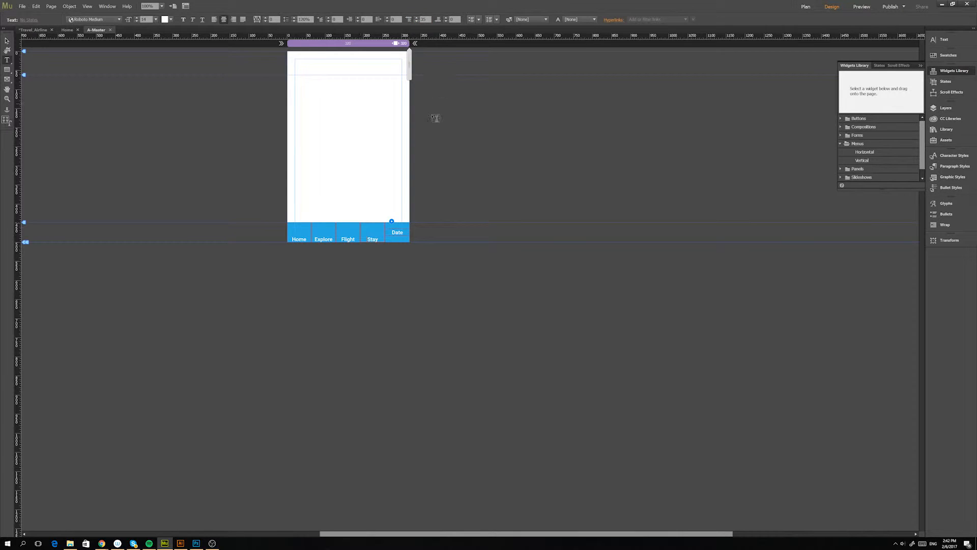
left_click_drag(428, 19, 413, 23)
type("35")
key("Return")
left_click(8, 42)
left_click(229, 177)
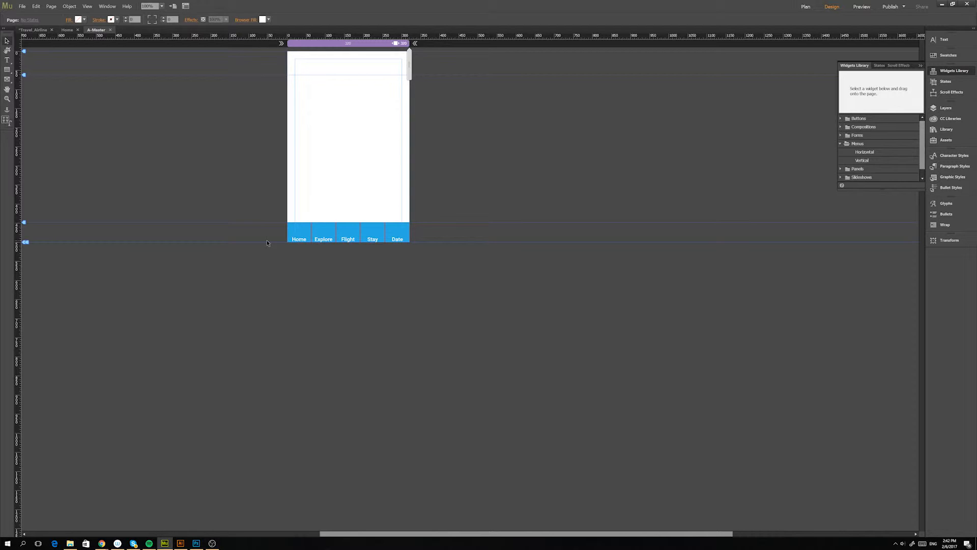
Preview the page and scroll through it on the phone to check the bottom menu's position and labels.
key("ctrl+shift+e")
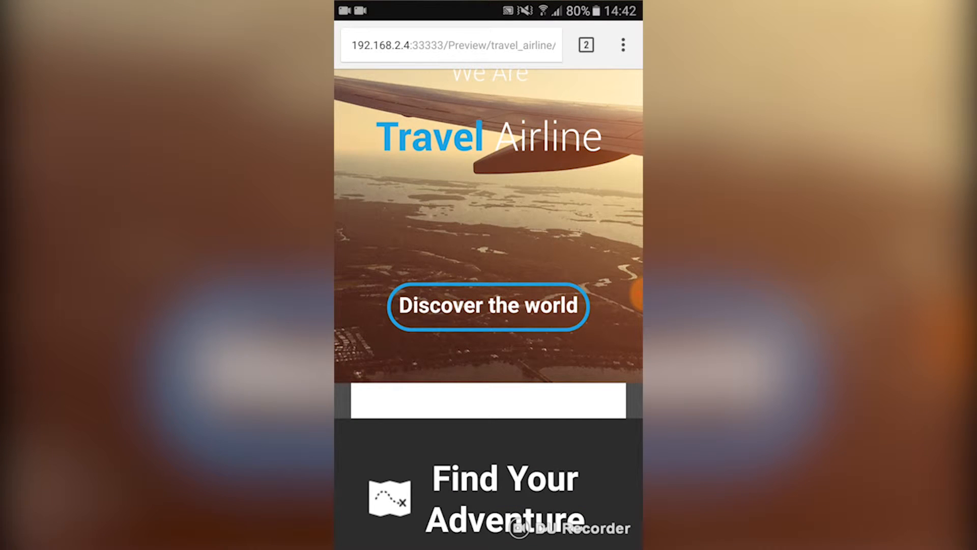
scroll(488, 306, "up", 5)
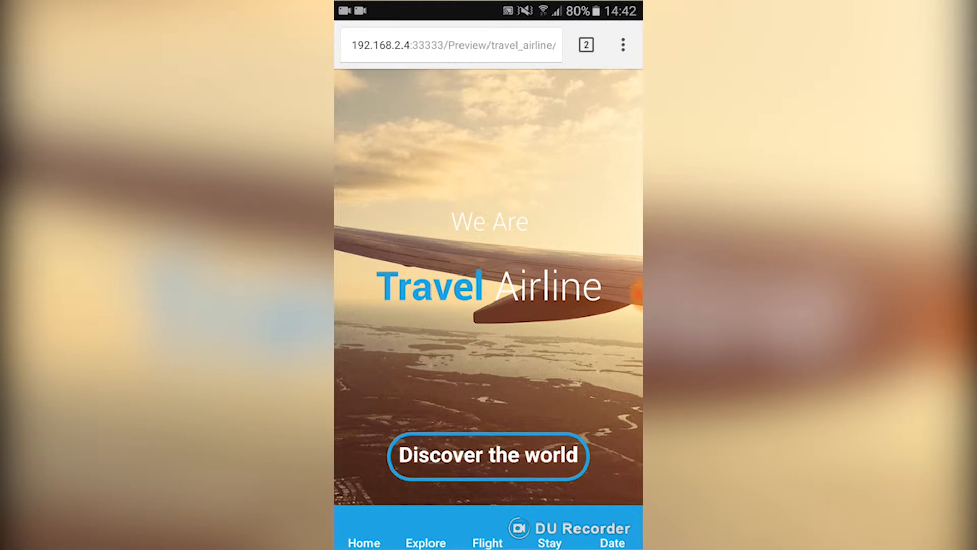
scroll(488, 285, "down", 8)
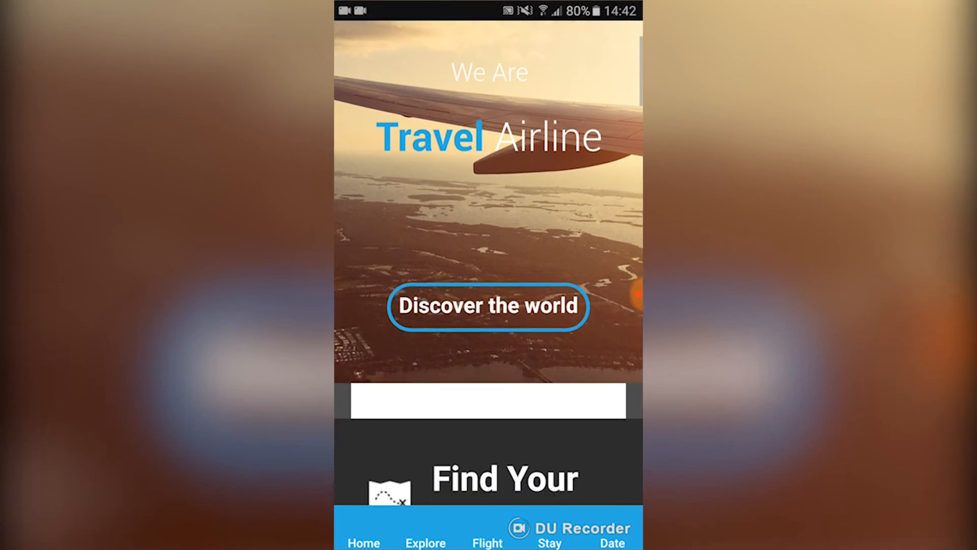
scroll(488, 285, "down", 15)
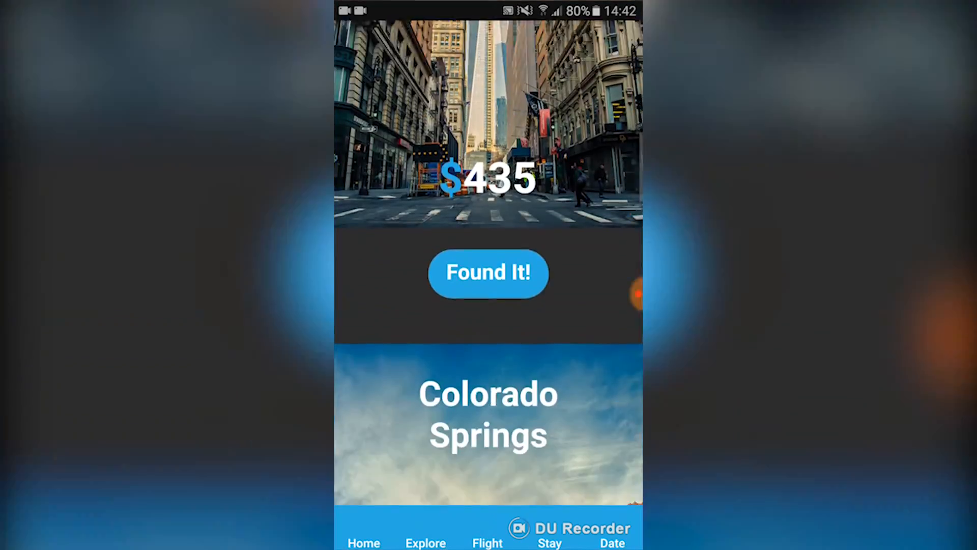
scroll(489, 275, "up", 15)
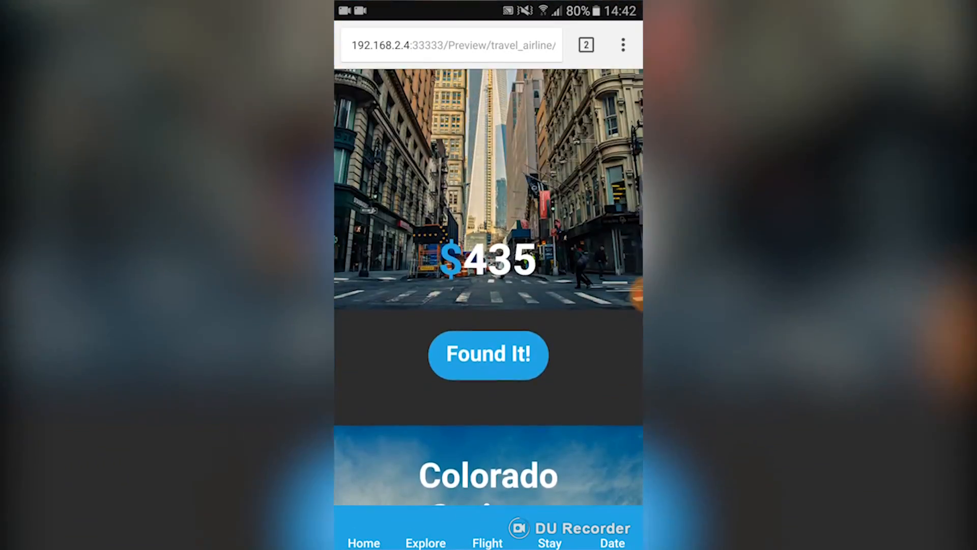
scroll(488, 275, "down", 3)
scroll(489, 274, "down", 5)
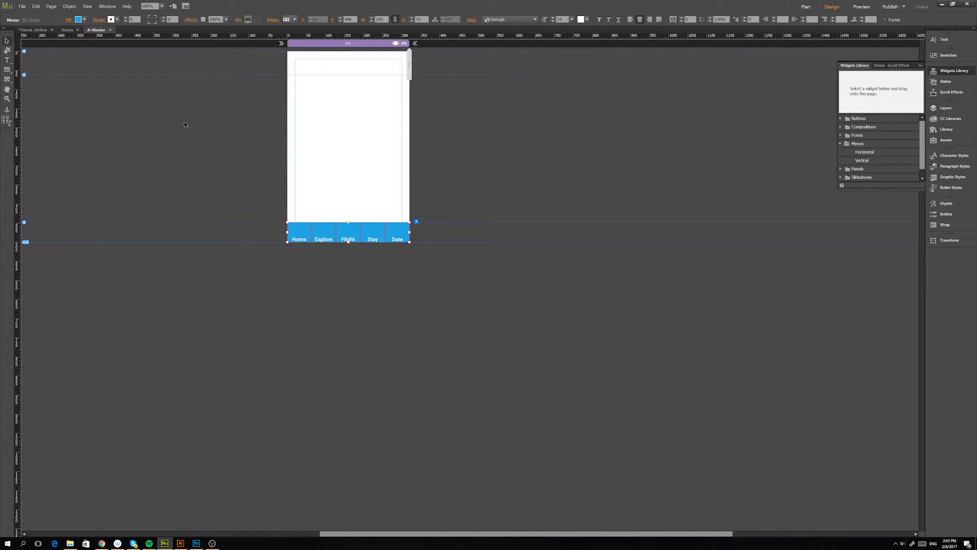
Set the text color of the Home label to 4D4D4D for its Rollover state.
left_click(298, 238)
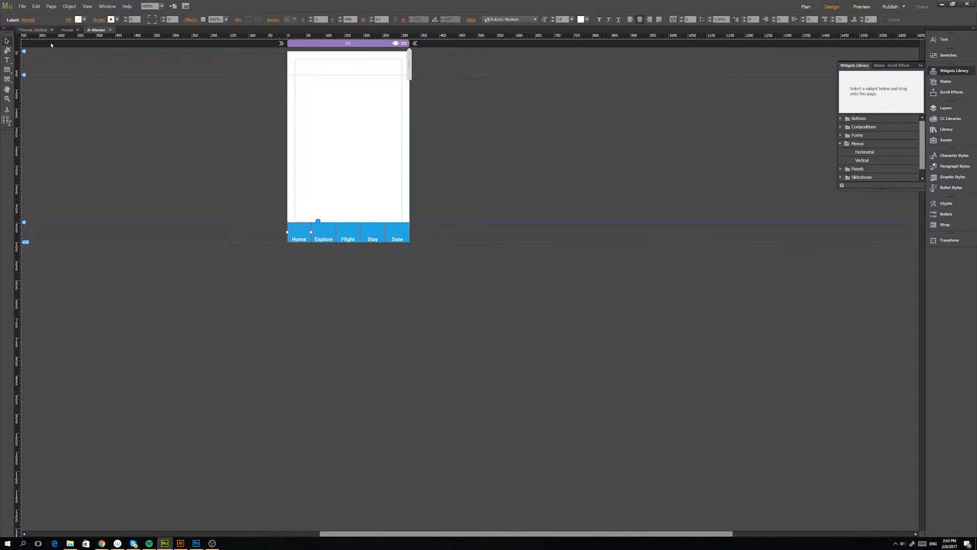
left_click(286, 237)
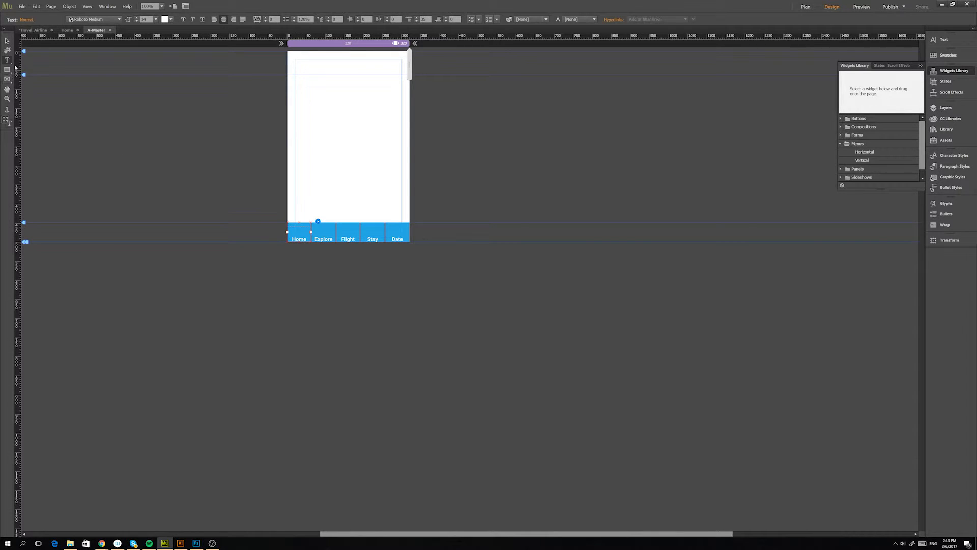
left_click(27, 20)
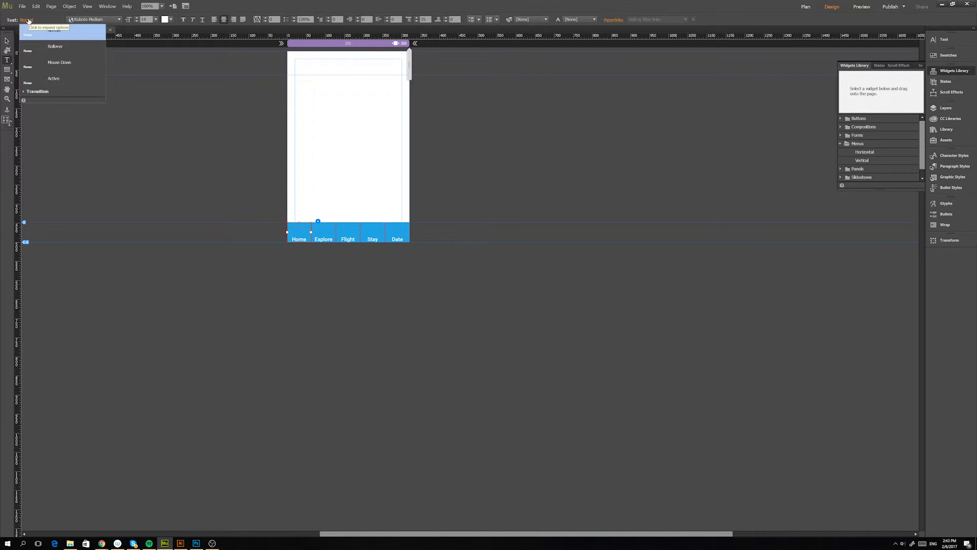
left_click(55, 47)
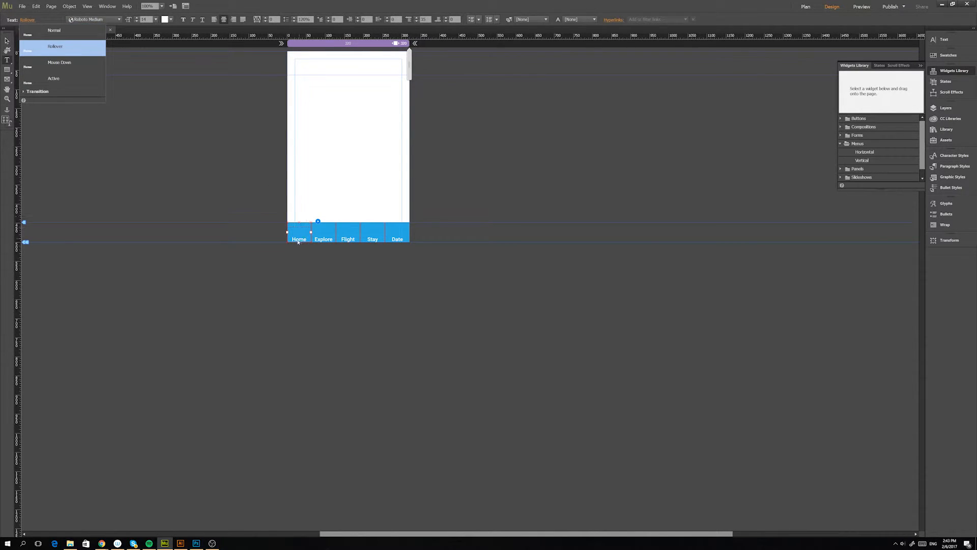
left_click(27, 20)
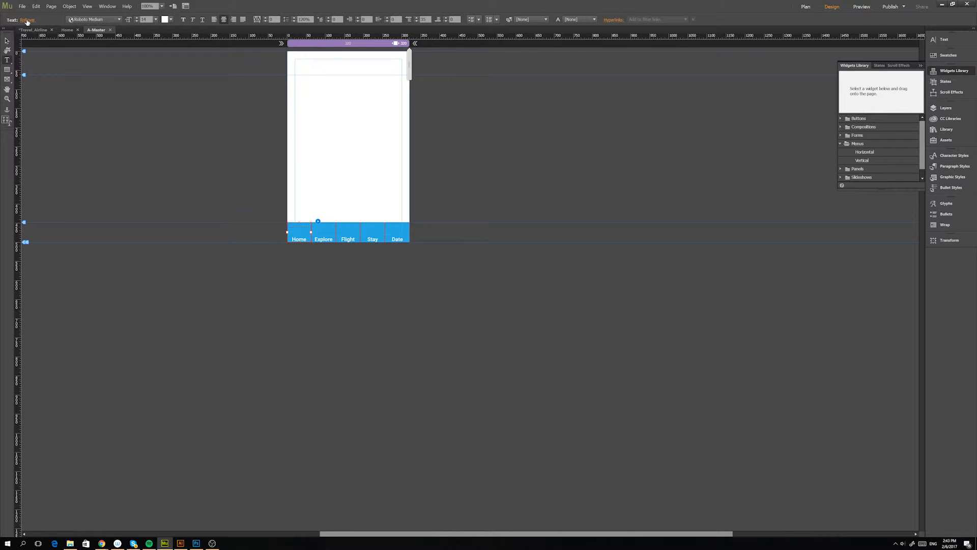
left_click_drag(293, 237, 304, 241)
left_click(171, 20)
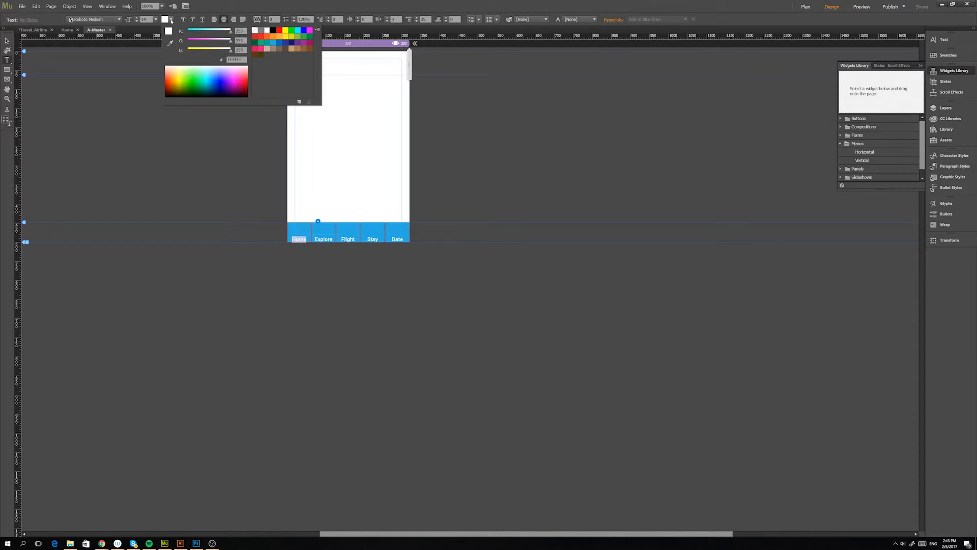
left_click(227, 60)
type("4d4d4d")
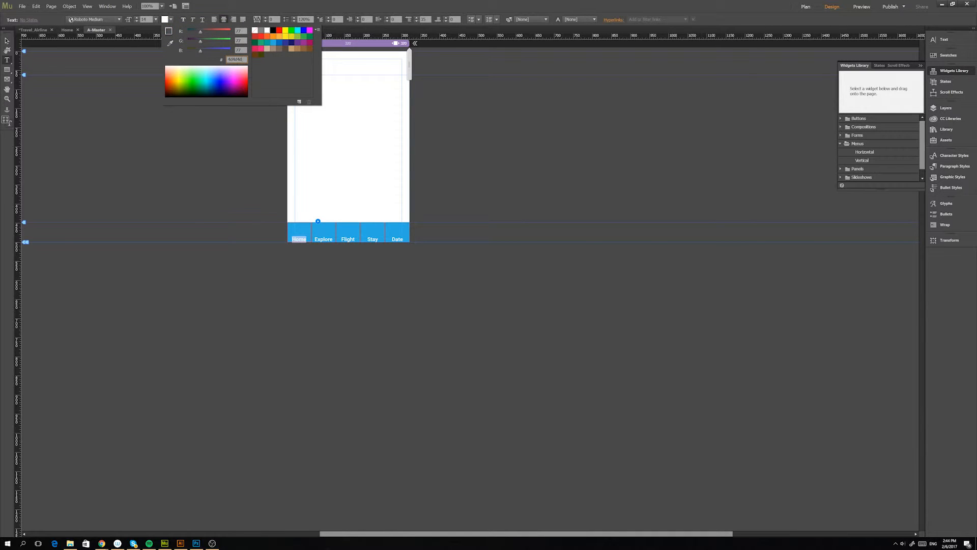
key("Return")
left_click(172, 20)
left_click(306, 239)
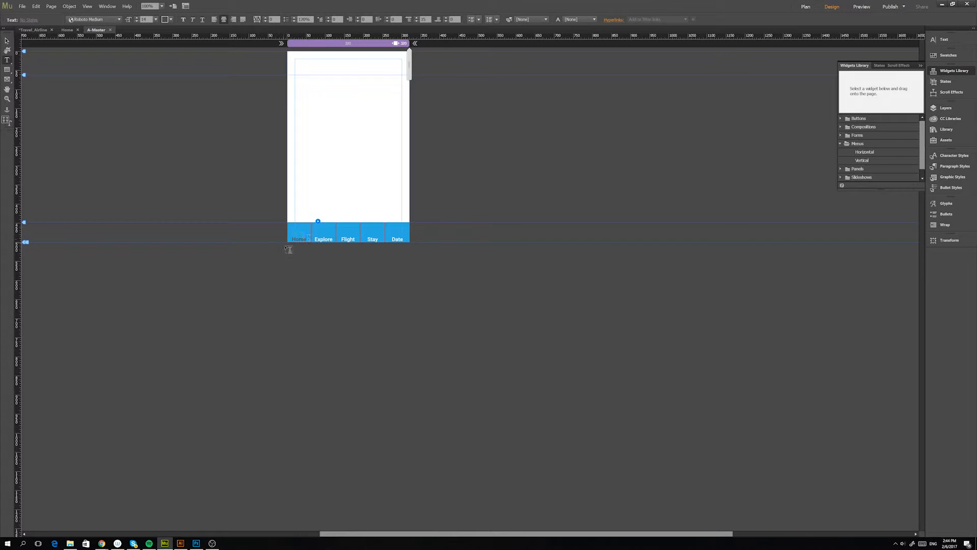
Check the Home item's label in the Mouse Down and Active states, and return to the Normal state.
left_click(298, 238)
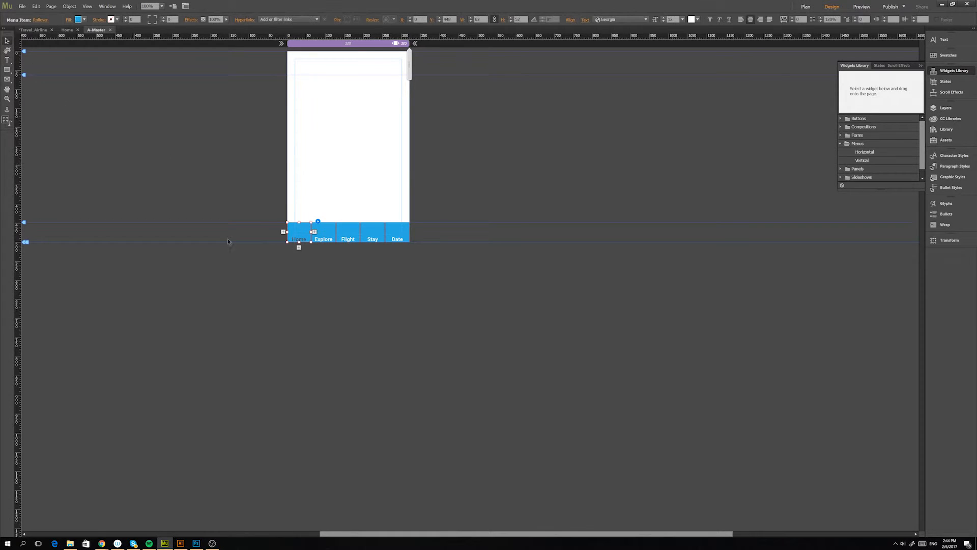
left_click(299, 238)
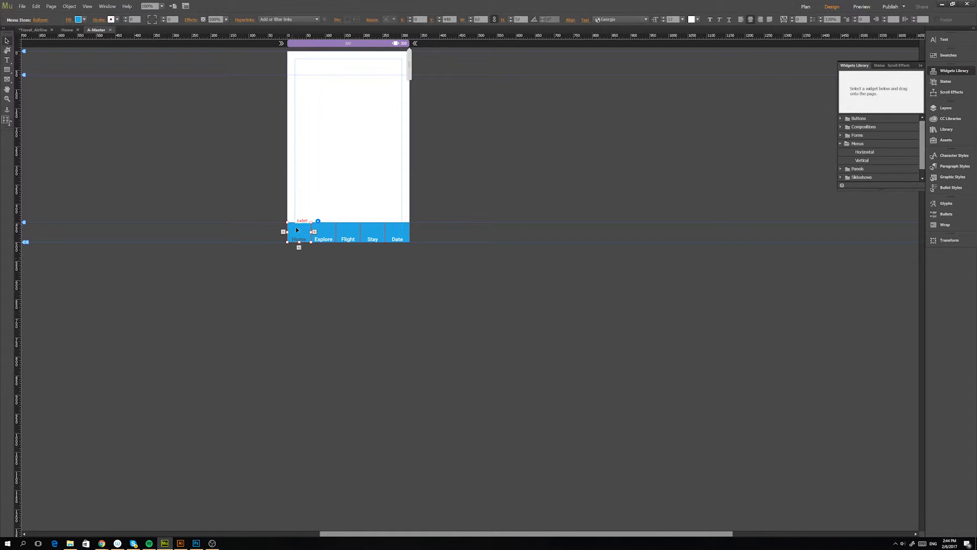
left_click(39, 21)
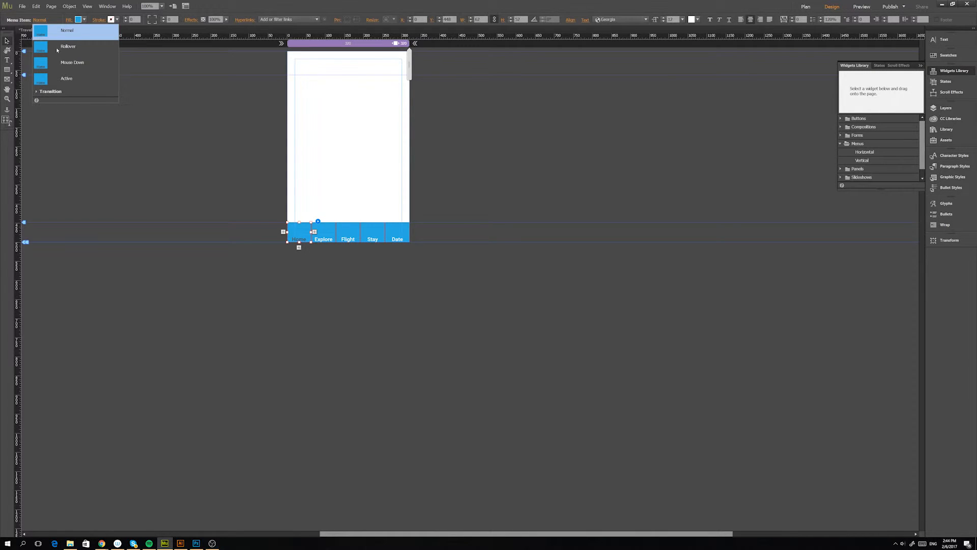
left_click(63, 65)
left_click(63, 76)
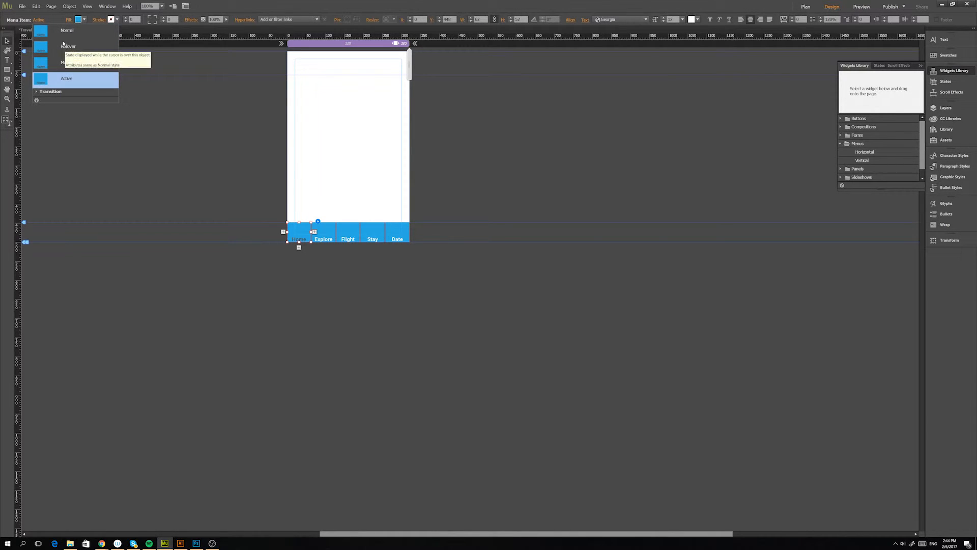
left_click(70, 35)
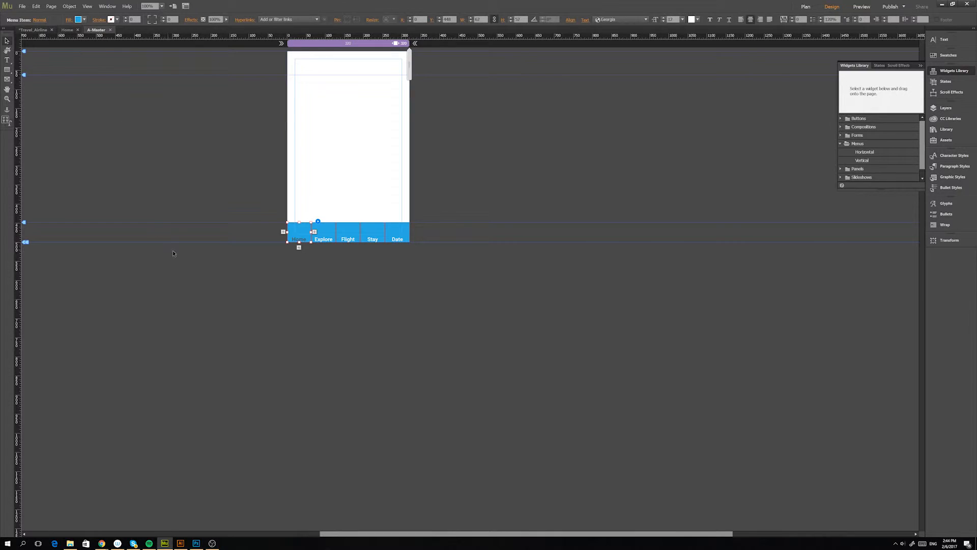
Set the Home label's text color to white in the Normal state, and reselect the Home item.
key("t")
left_click(298, 240)
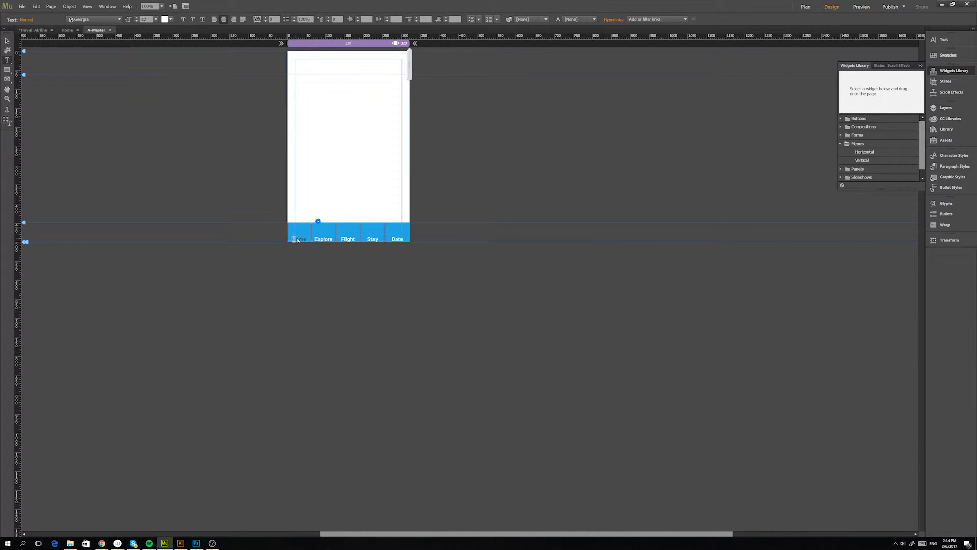
double_click(298, 240)
left_click(170, 20)
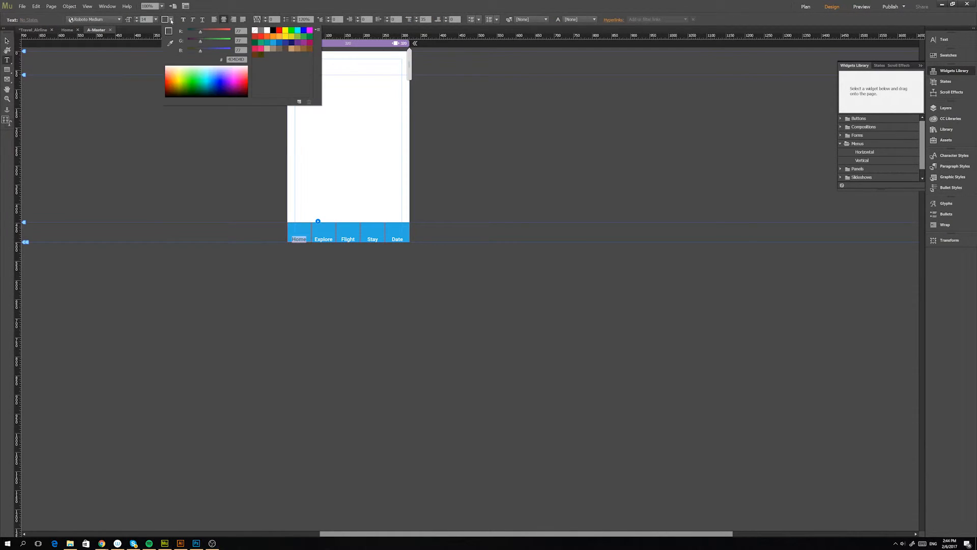
left_click(267, 30)
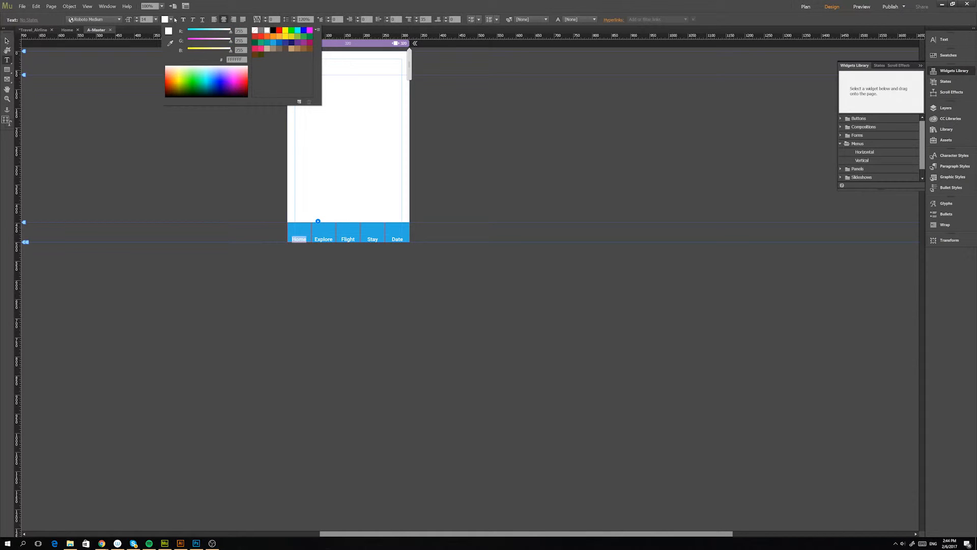
left_click(175, 19)
left_click(298, 239)
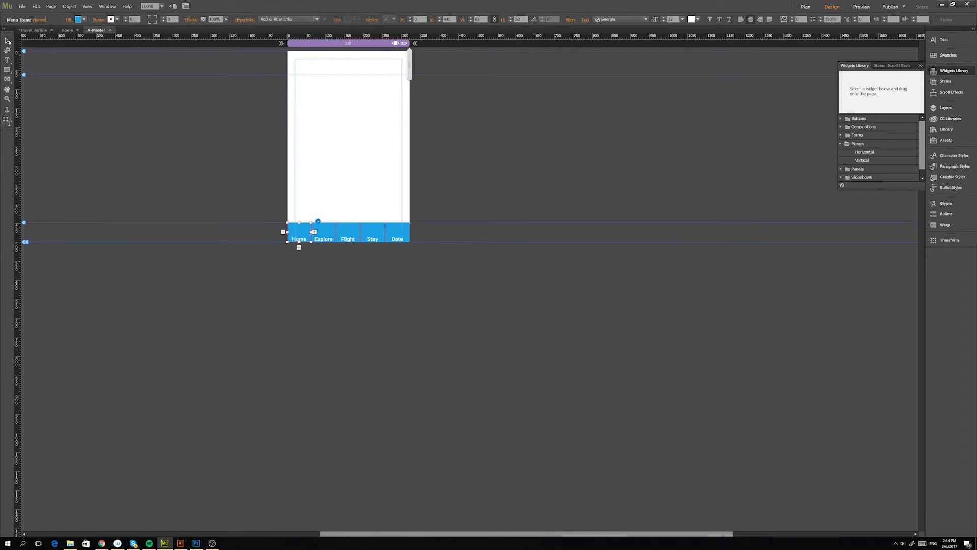
Compare the Home item's Normal, Rollover, Mouse Down and Active states, and select the Explore item.
left_click(39, 20)
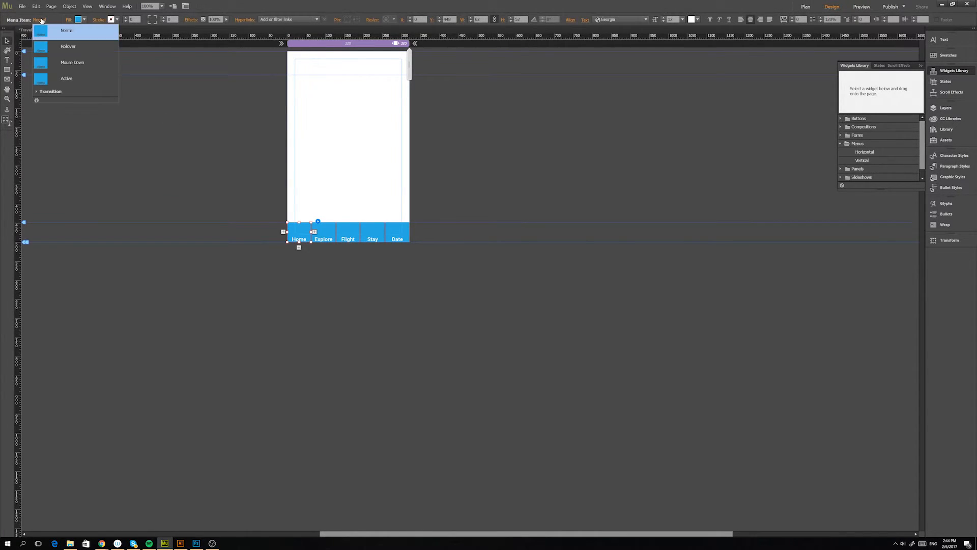
left_click(46, 47)
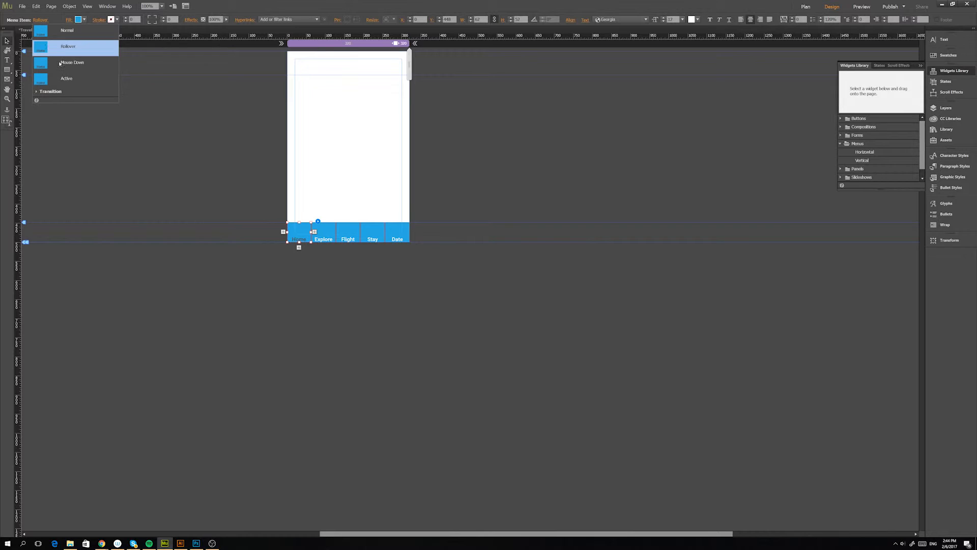
left_click(60, 65)
left_click(63, 82)
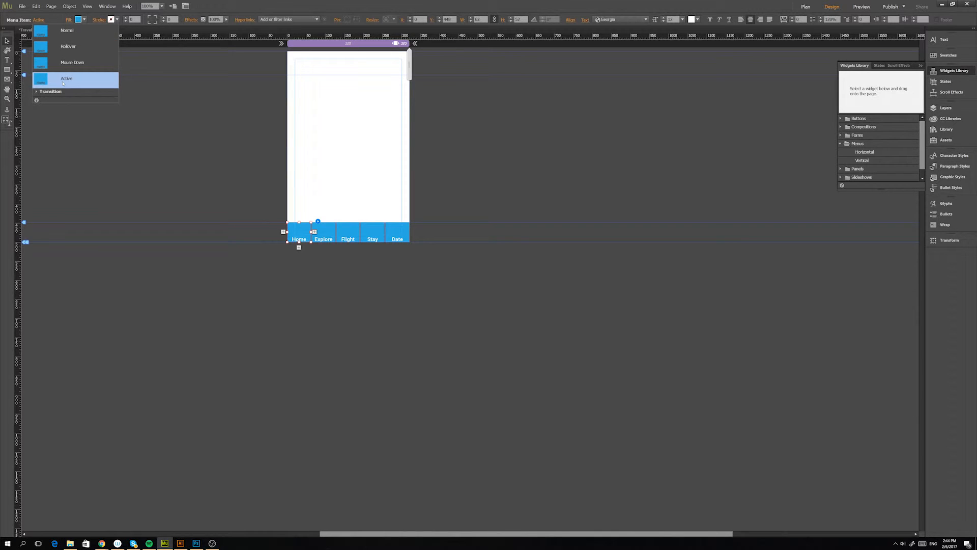
left_click(64, 30)
left_click(66, 46)
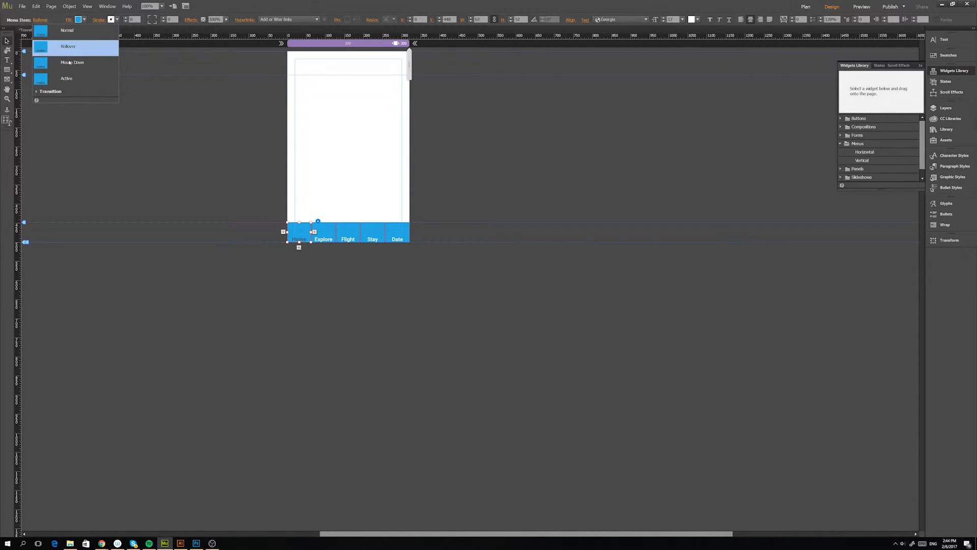
left_click(70, 63)
left_click(323, 235)
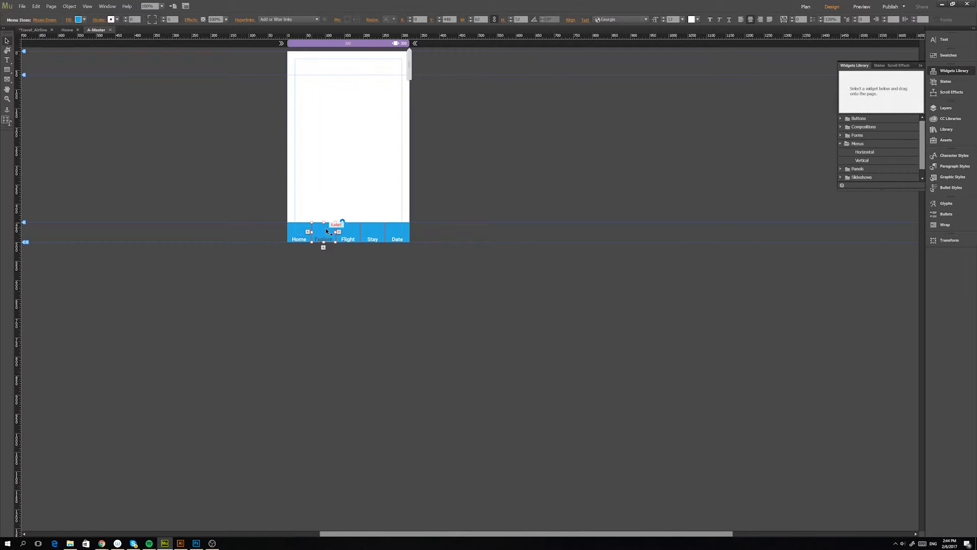
Check the Explore item's Active state, return it to the Normal state, and deselect the menu.
left_click(39, 20)
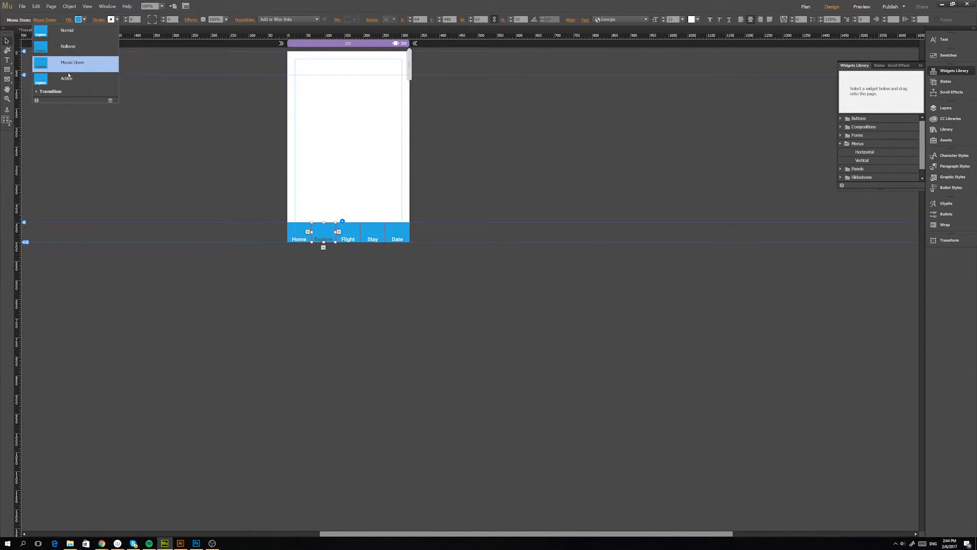
left_click(69, 76)
left_click(70, 34)
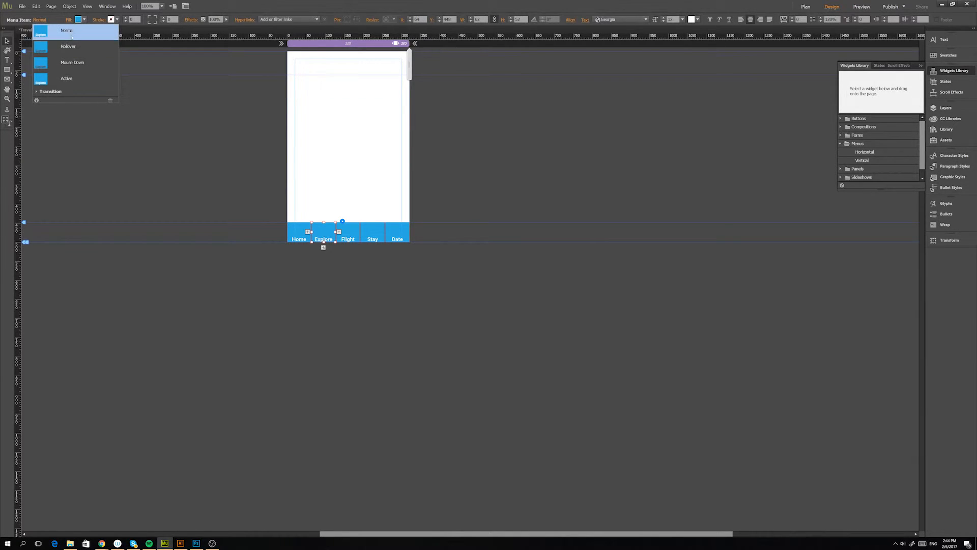
left_click(302, 257)
Turn off Edit Together in the menu options so each menu item can be styled individually.
left_click(300, 234)
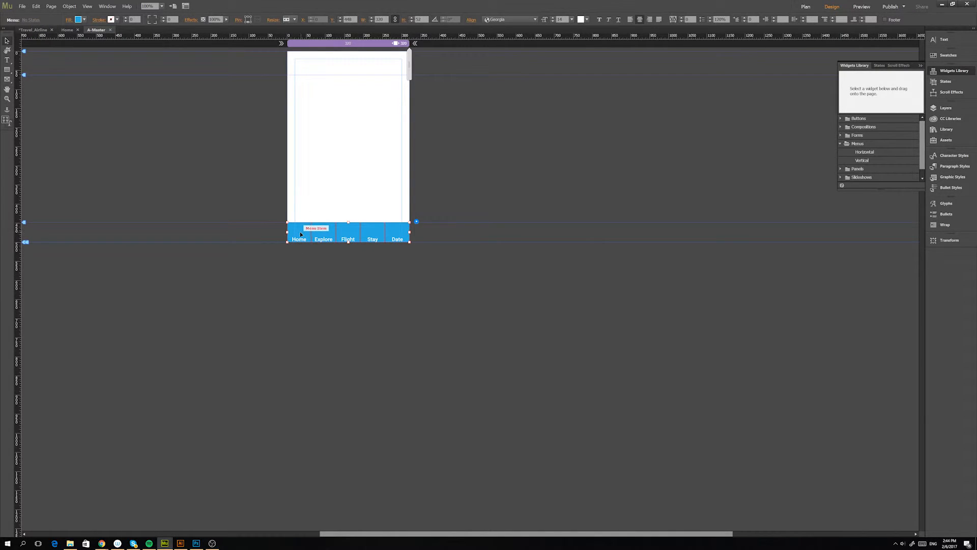
left_click(300, 234)
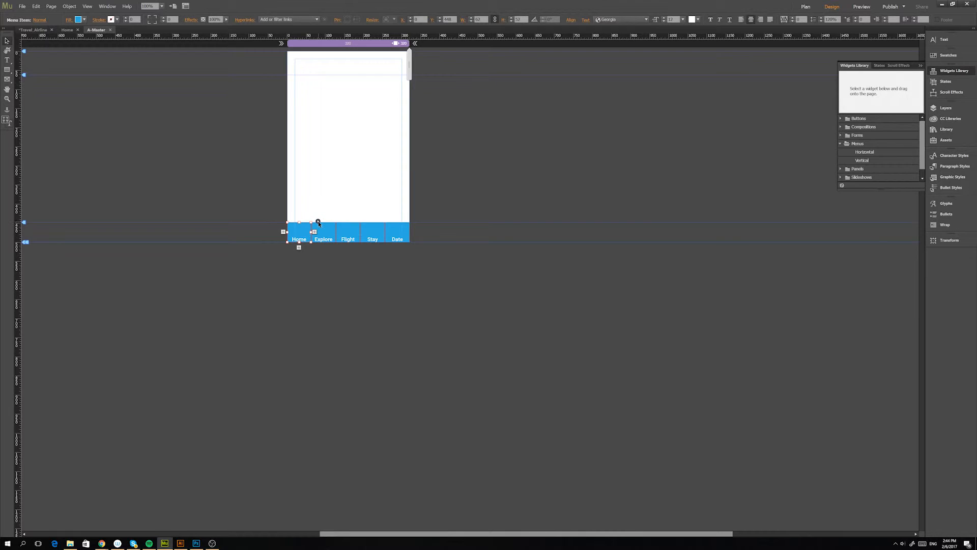
left_click(318, 222)
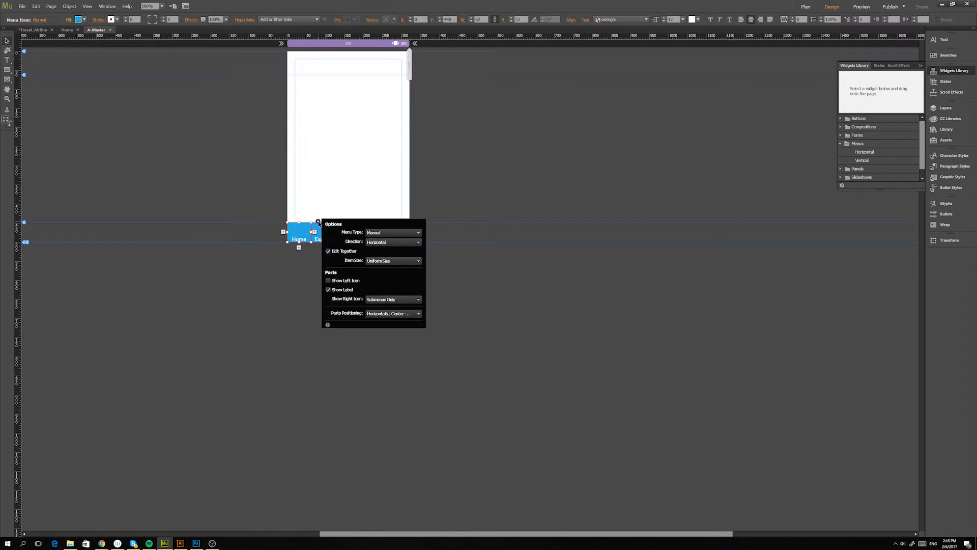
left_click(328, 251)
left_click(307, 252)
Add Home 40x35 white.png as the Home item's fill image at original size, positioned top center.
left_click(301, 230)
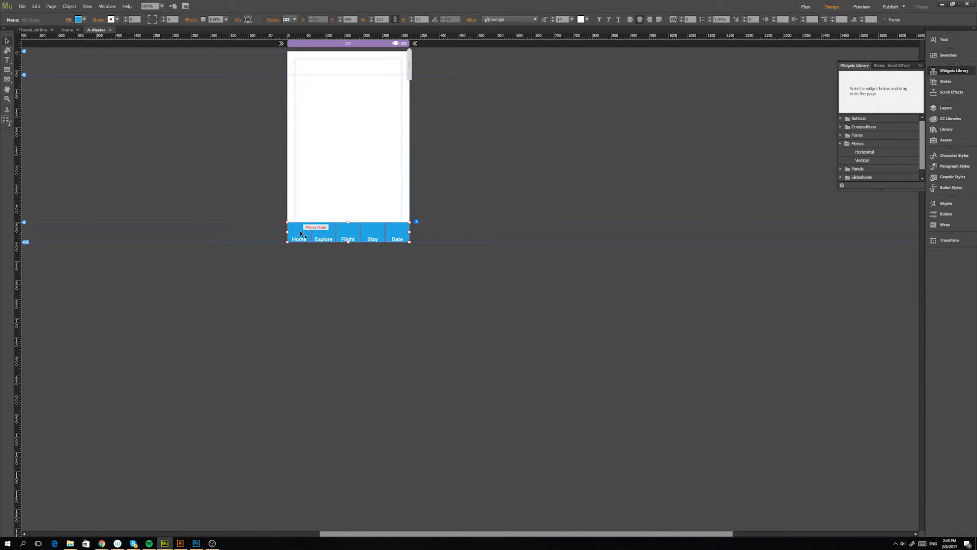
left_click(300, 230)
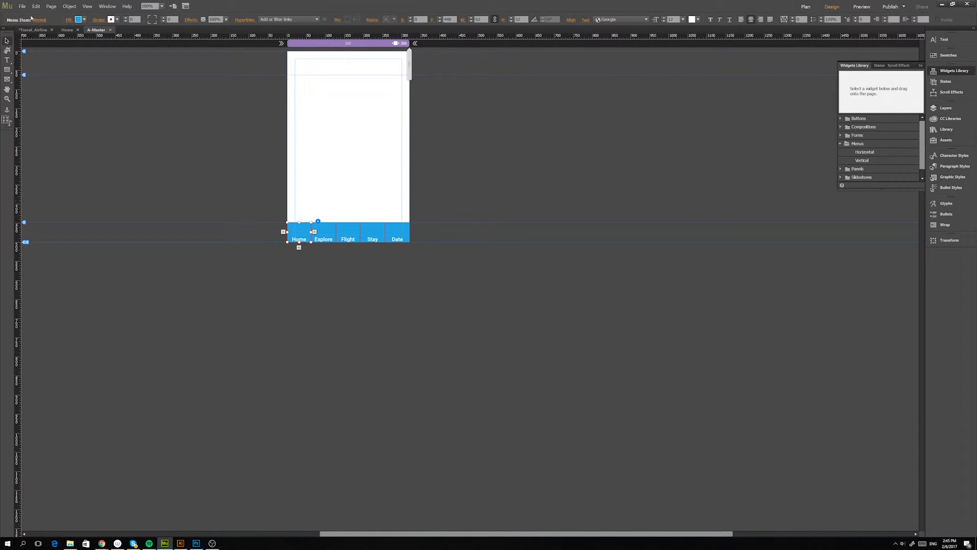
left_click(68, 22)
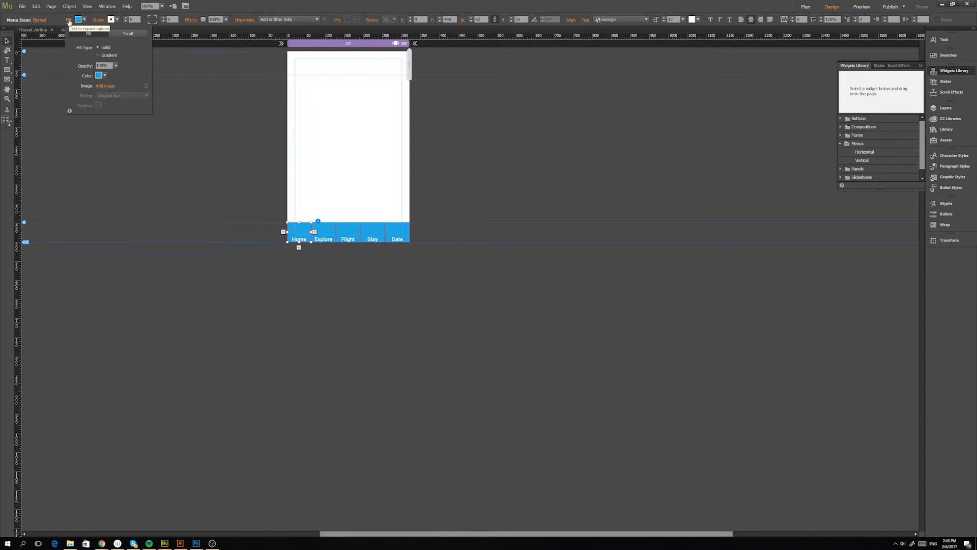
left_click(108, 88)
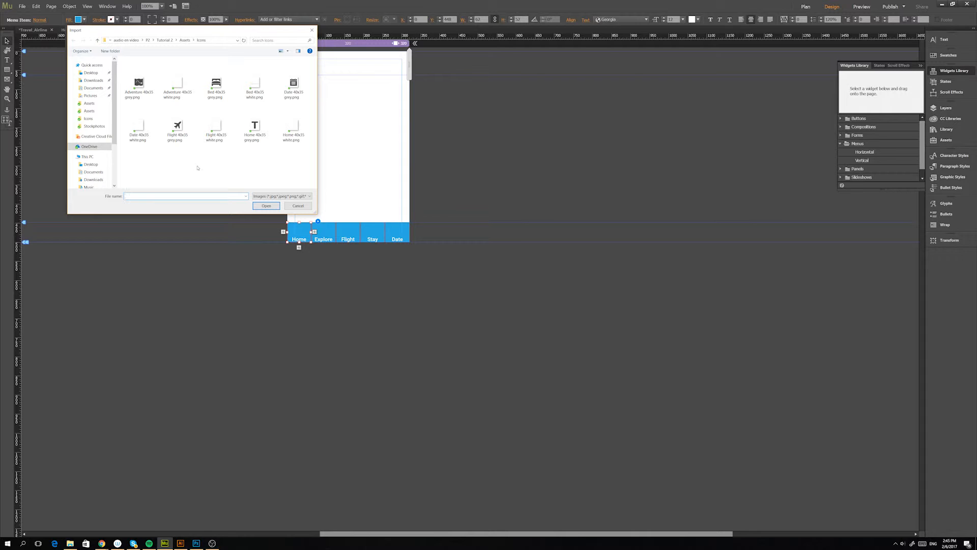
left_click(297, 126)
left_click(273, 207)
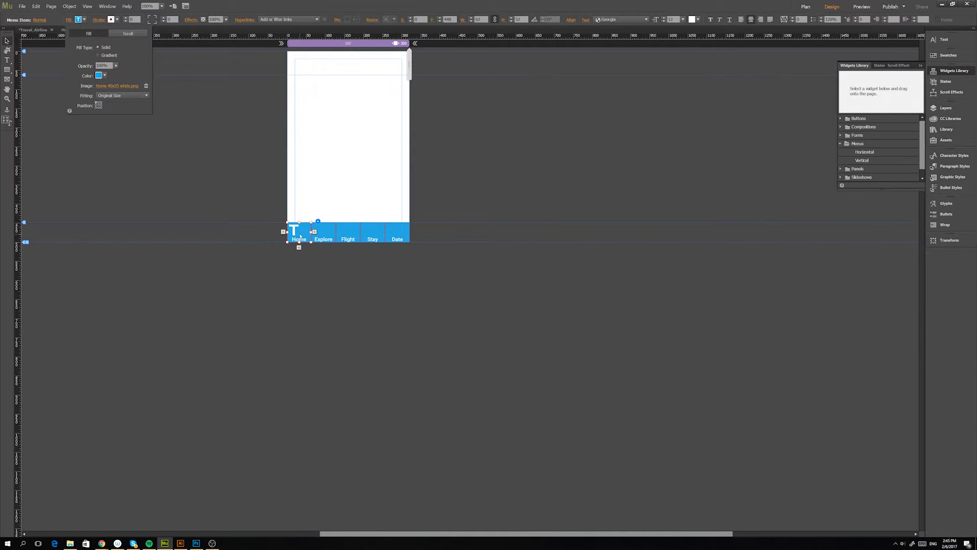
left_click(99, 104)
left_click(86, 20)
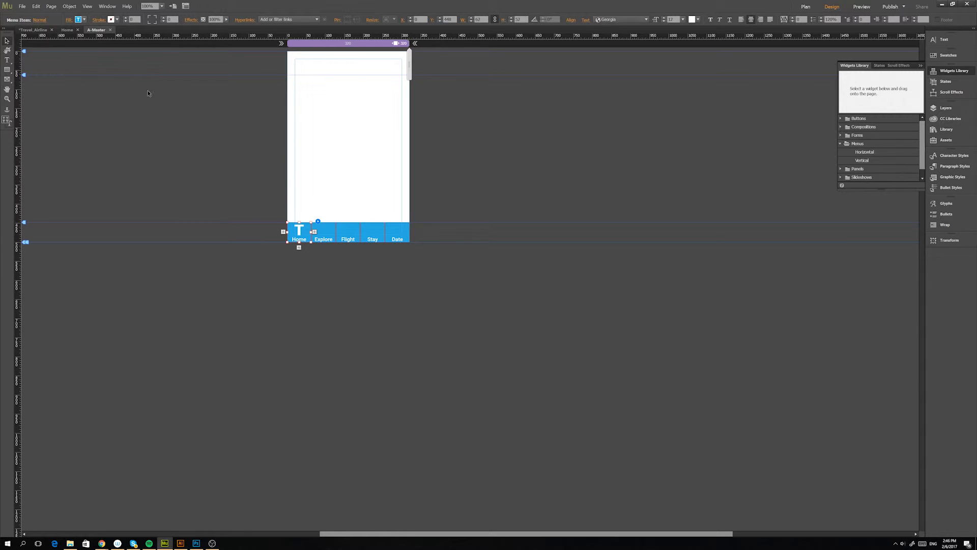
Add Adventure 40x35 white.png as the Explore item's fill image at original size, positioned top center.
left_click(324, 231)
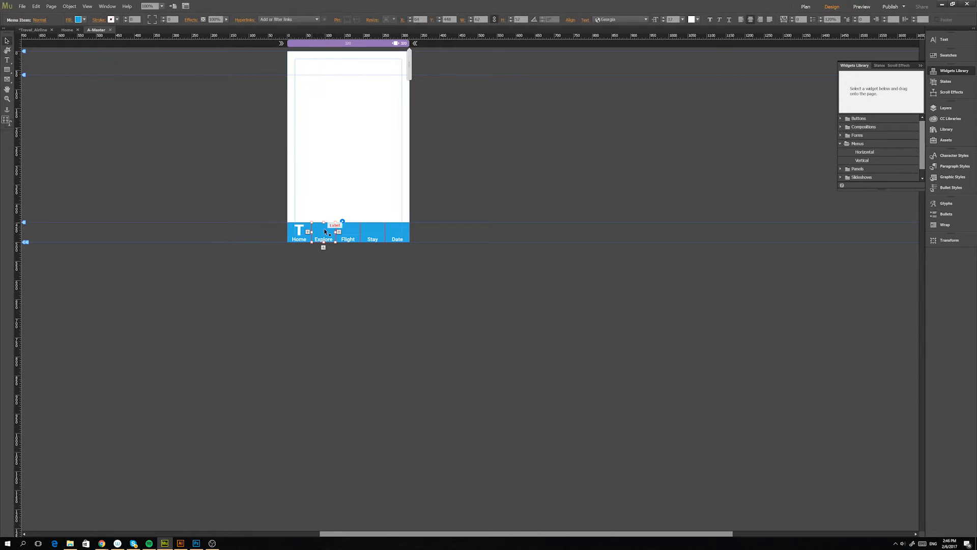
left_click(69, 20)
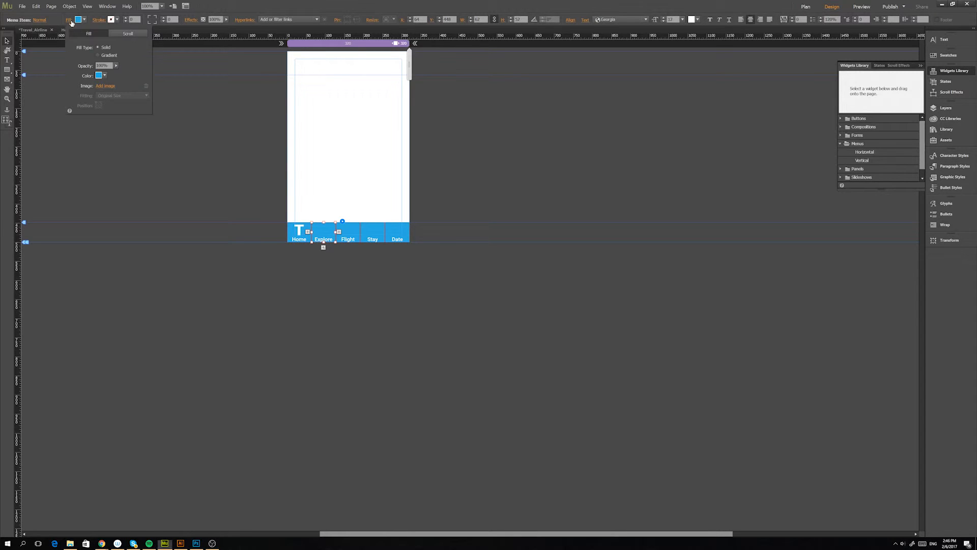
left_click(105, 85)
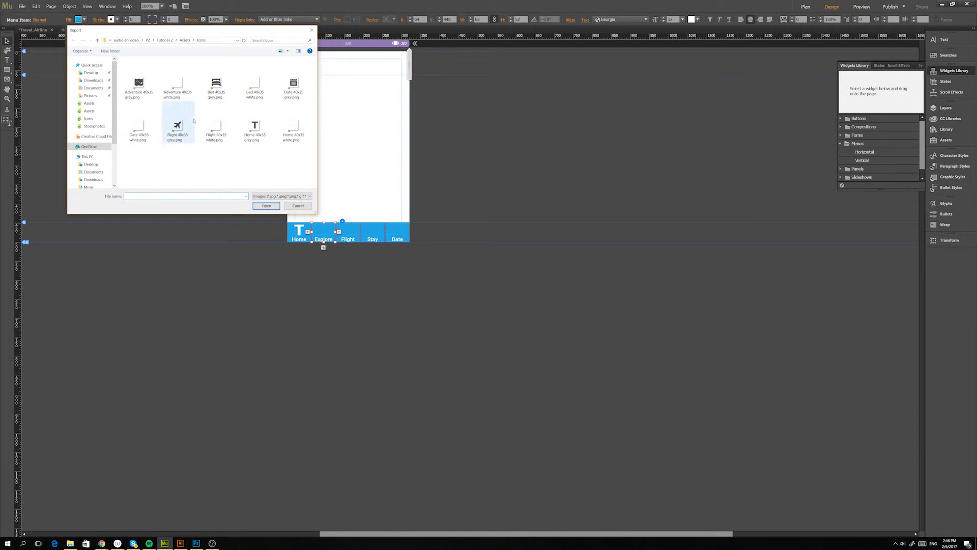
left_click(178, 82)
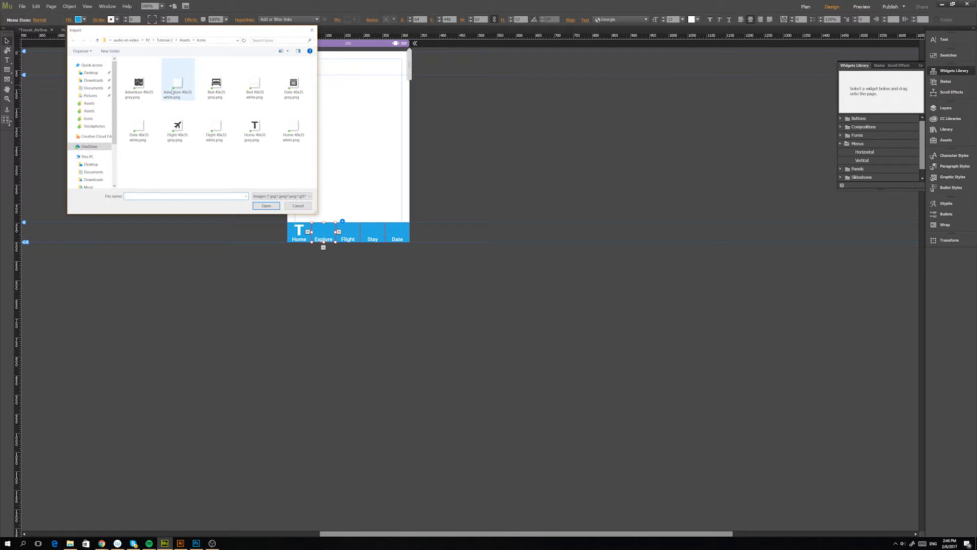
left_click(266, 206)
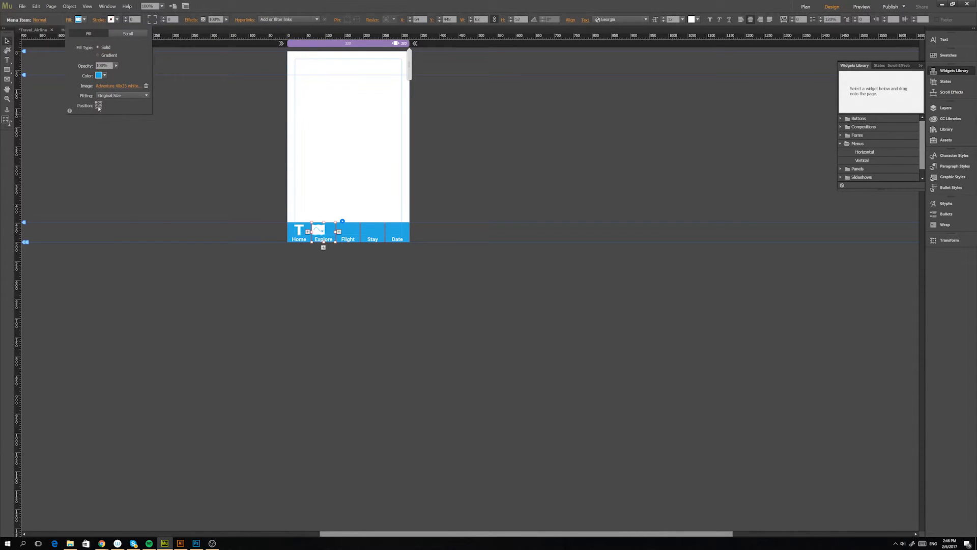
left_click(99, 105)
Add Flight 40x35 white.png as the Flight item's fill image, positioned top center.
left_click(355, 233)
left_click(78, 19)
left_click(108, 87)
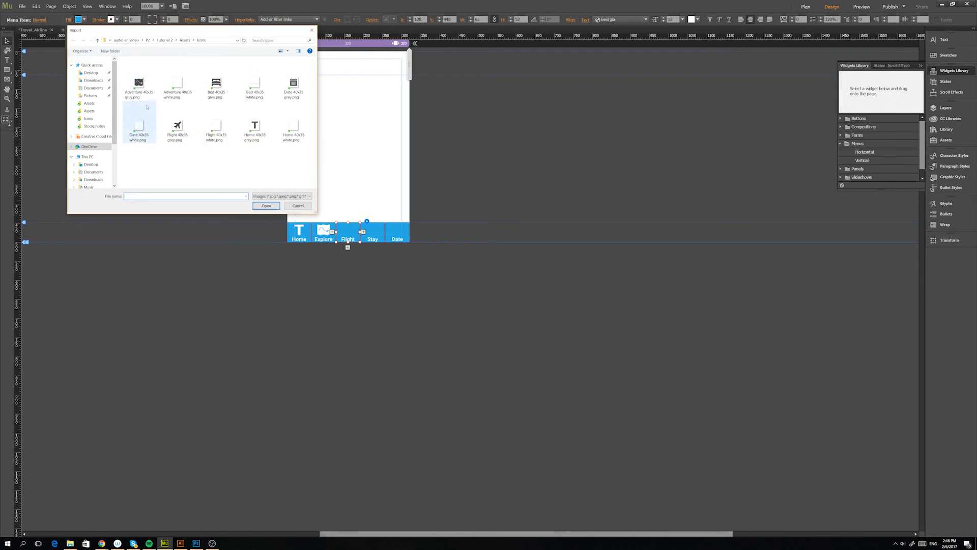
double_click(207, 114)
Add Bed 40x35 white.png as the Stay item's fill image, positioned top center.
left_click(373, 233)
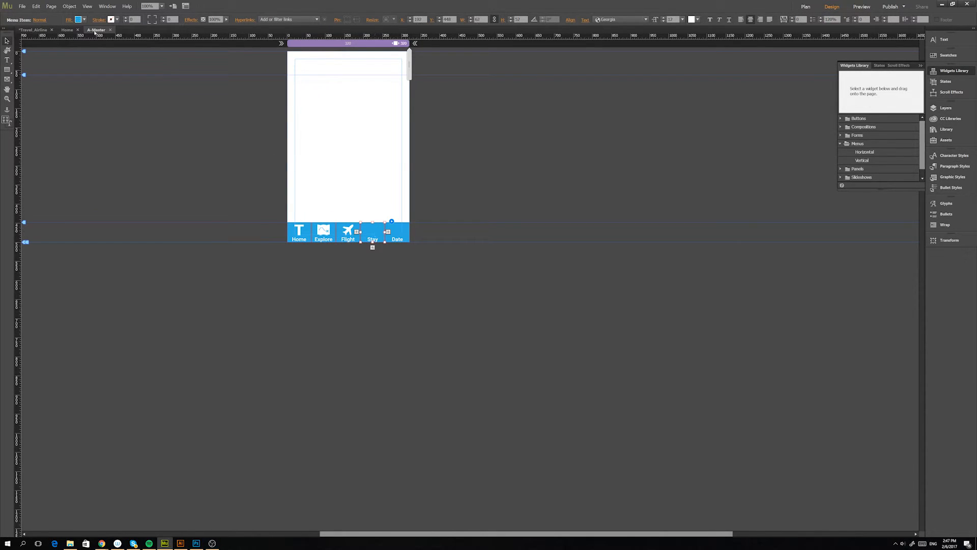
left_click(78, 19)
left_click(105, 86)
double_click(256, 79)
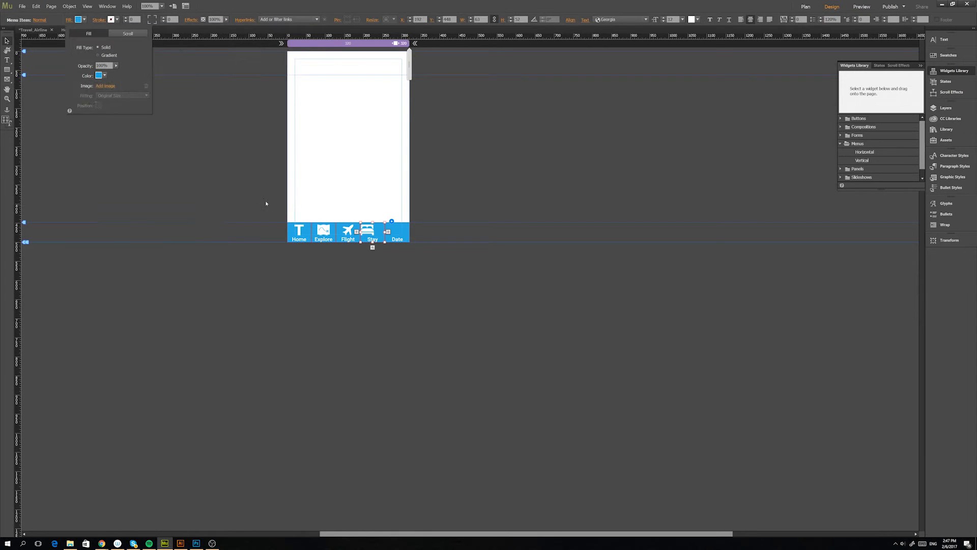
Add Date 40x35 white.png as the Date item's fill image, positioned top center.
left_click(397, 233)
left_click(78, 19)
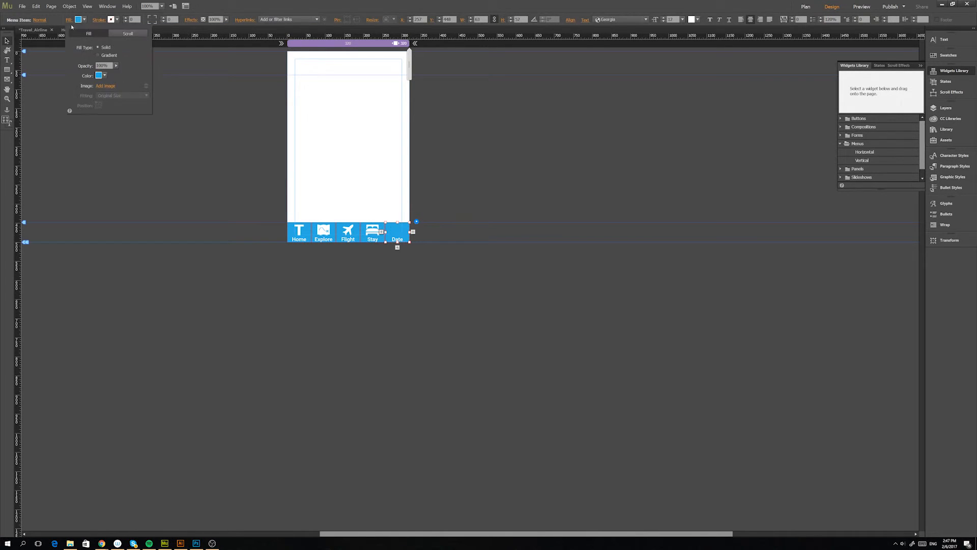
left_click(106, 86)
left_click(138, 124)
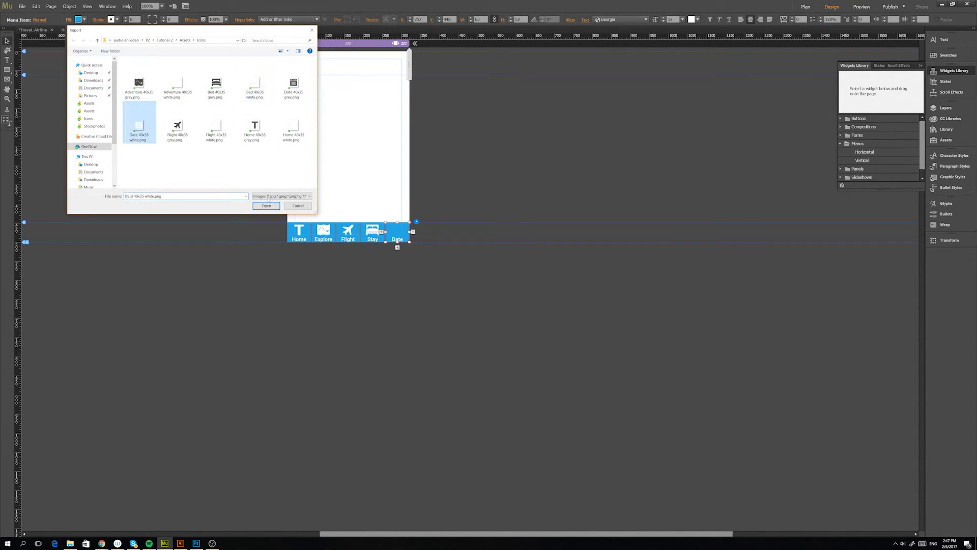
left_click(266, 205)
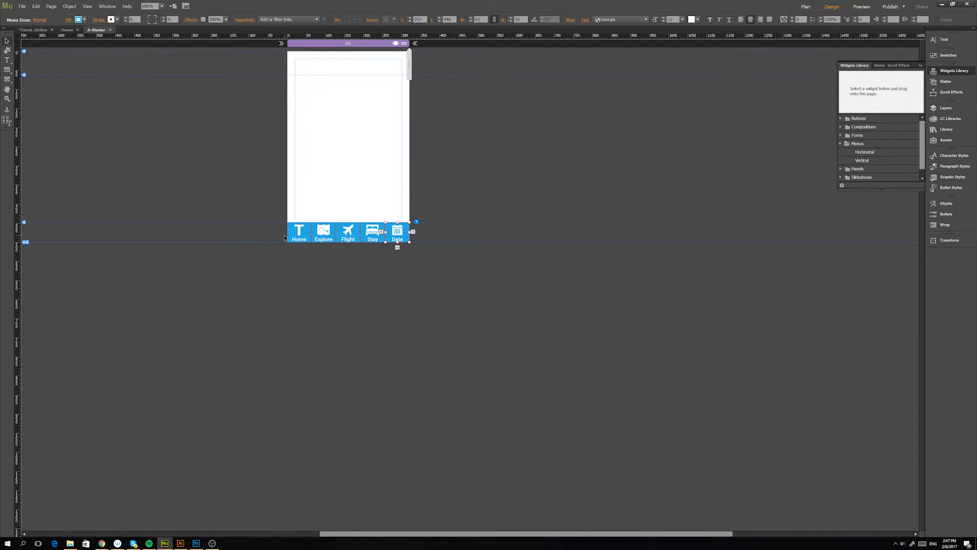
Replace the Home item's fill image in the Rollover state with Home 40x35 grey.png.
left_click(300, 235)
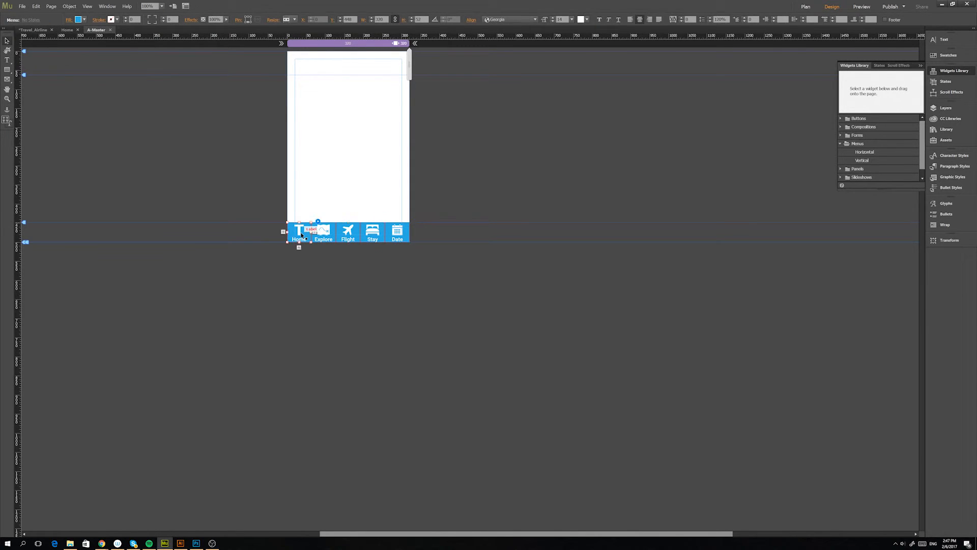
left_click(301, 234)
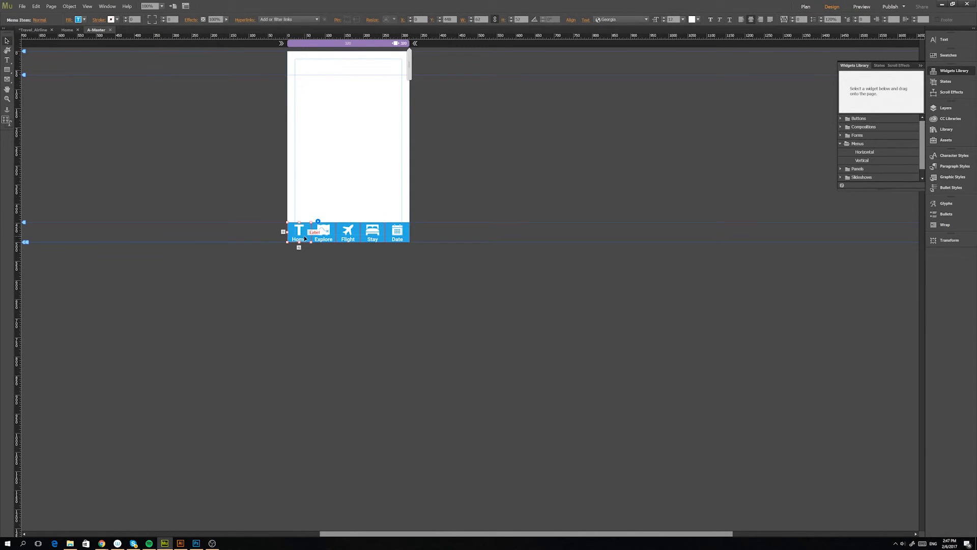
left_click(40, 21)
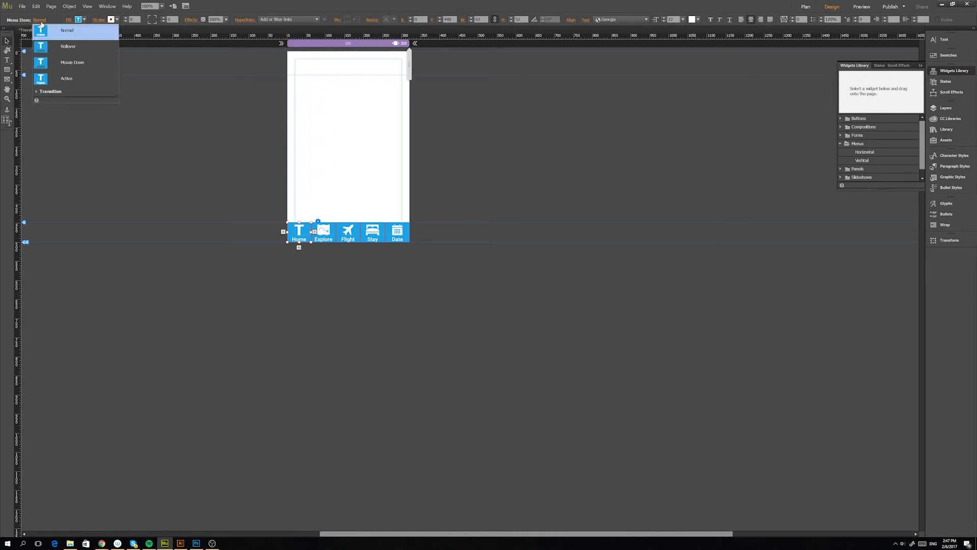
left_click(70, 47)
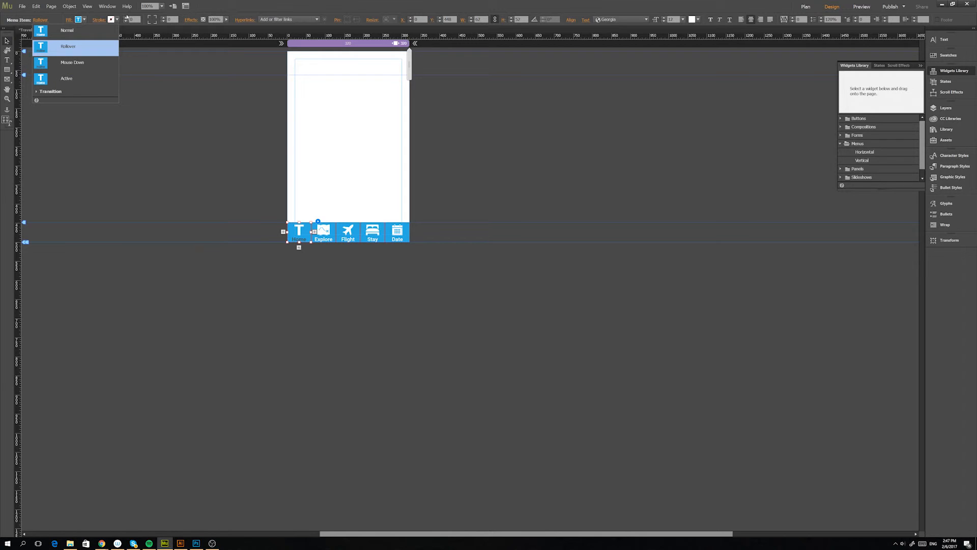
left_click(231, 7)
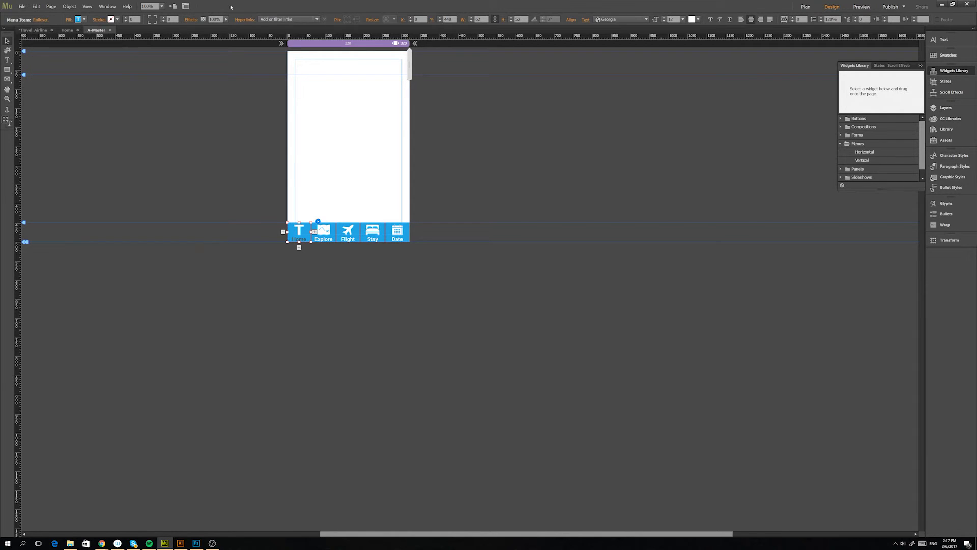
left_click(69, 20)
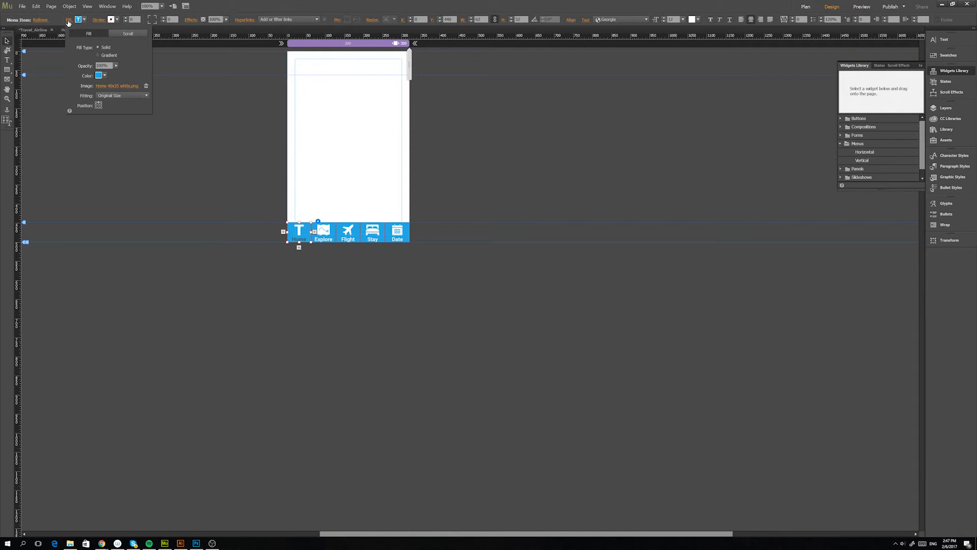
left_click(107, 88)
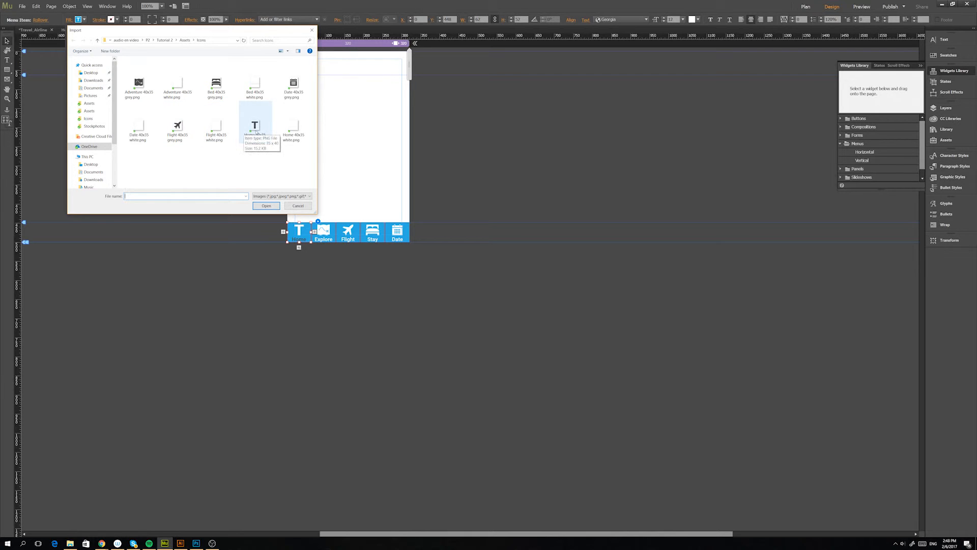
left_click(257, 127)
left_click(270, 206)
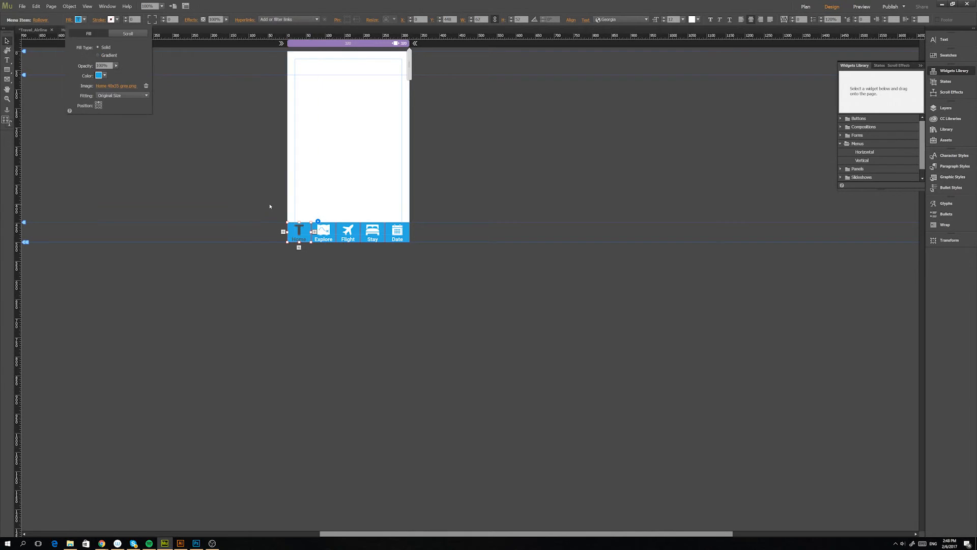
Replace the Explore item's Rollover fill image with Adventure 40x35 grey.png.
left_click(325, 236)
left_click(70, 20)
left_click(120, 86)
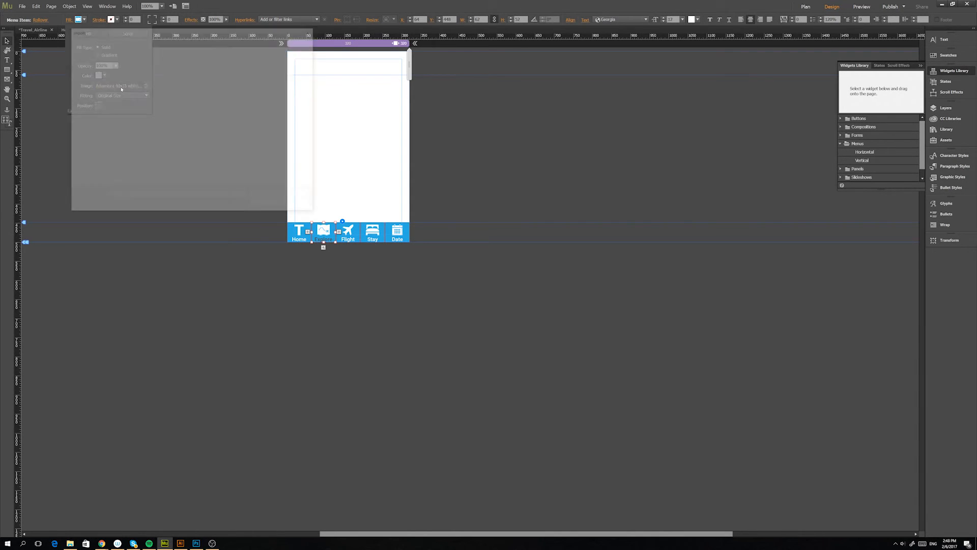
double_click(129, 89)
Replace the Flight item's Rollover fill image with Flight 40x35 grey.png.
left_click(348, 231)
left_click(69, 20)
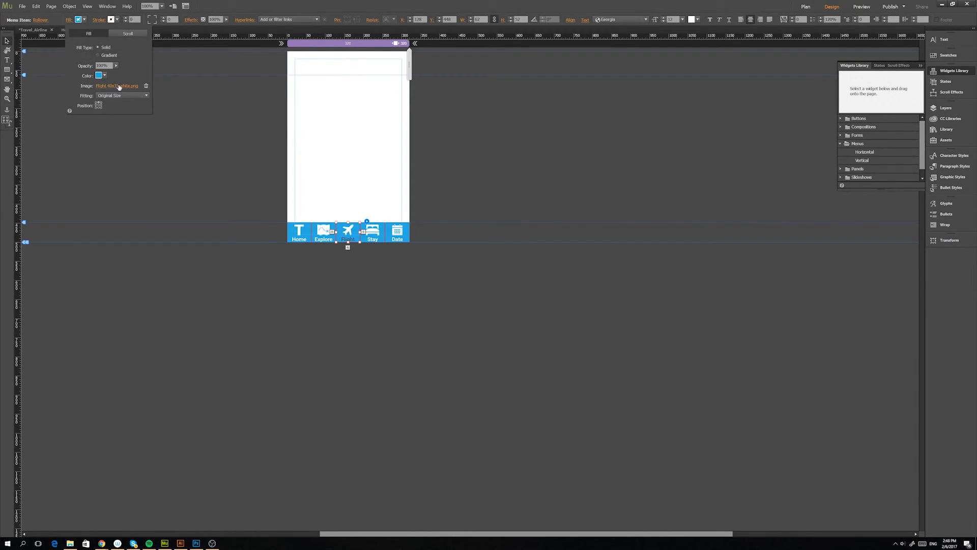
left_click(121, 95)
double_click(176, 131)
Replace the Stay item's Rollover fill image with Bed 40x35 grey.png.
left_click(68, 20)
left_click(112, 85)
left_click(212, 94)
left_click(270, 206)
Replace the Date item's Rollover fill image with Date 40x35 grey.png, and deselect the menu.
left_click(398, 231)
left_click(69, 20)
left_click(121, 86)
left_click(293, 87)
left_click(270, 207)
left_click(440, 180)
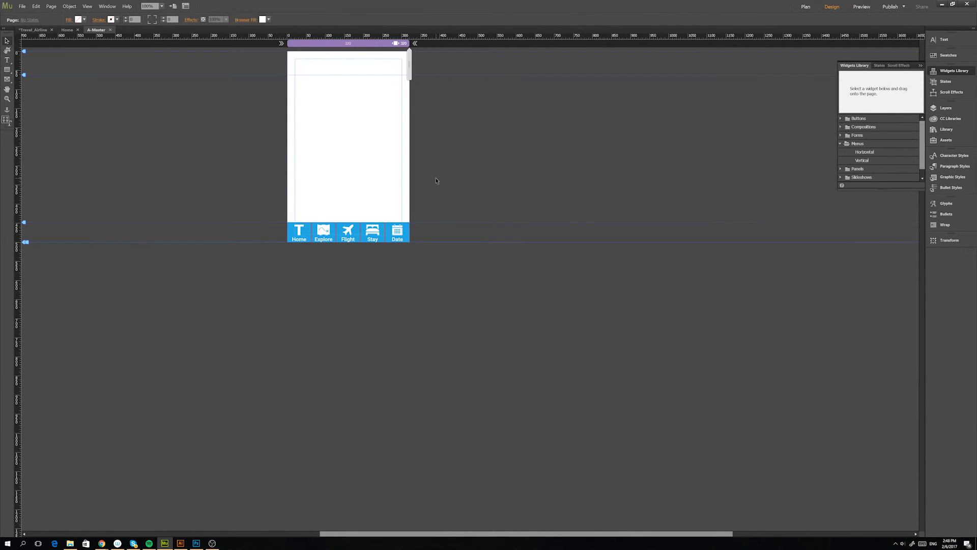
Preview the site in the browser, and reload the travel_airline preview page on the phone.
key("ctrl+alt+e")
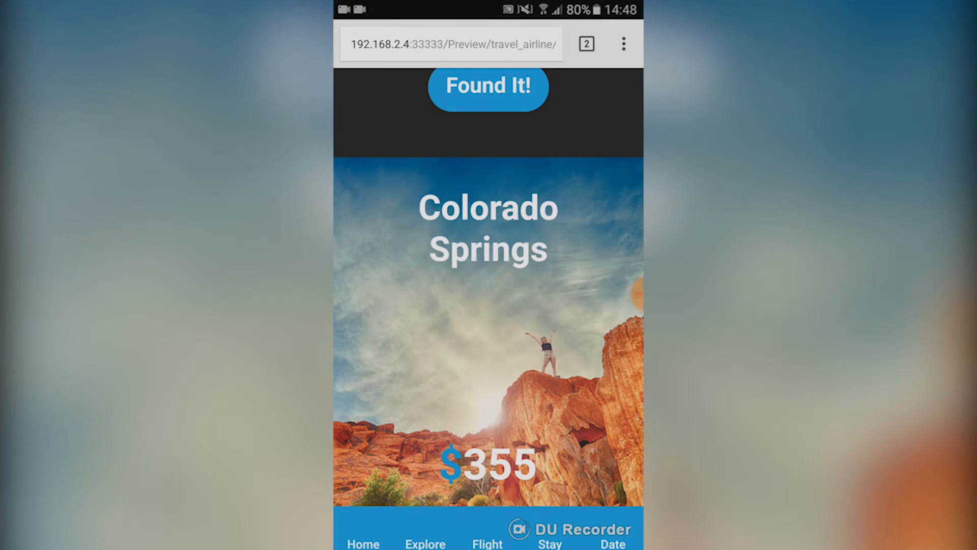
left_click(624, 43)
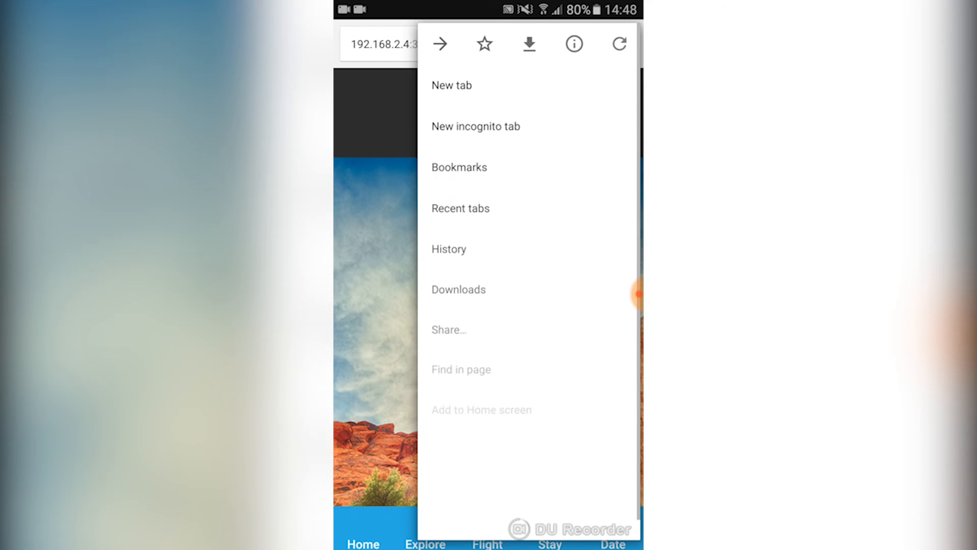
left_click(619, 41)
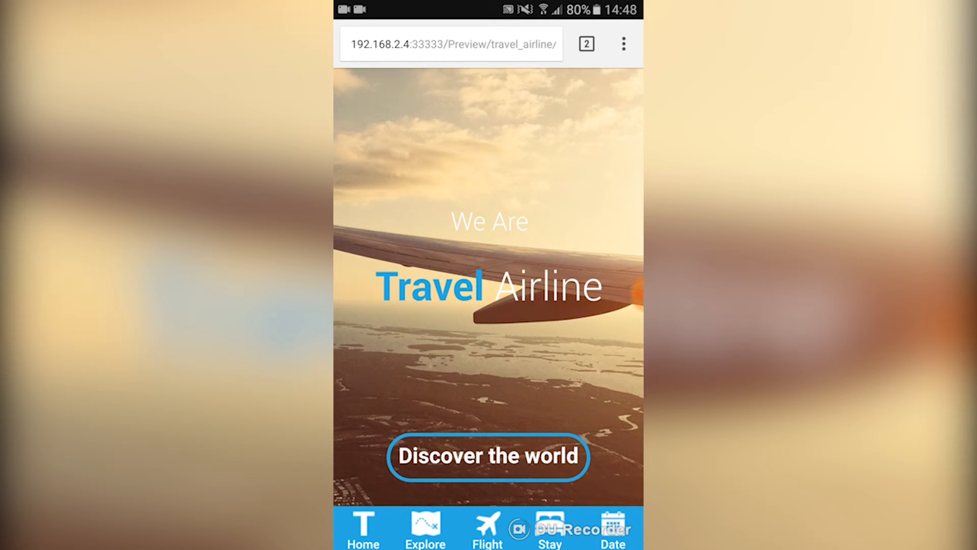
Scroll down the phone preview and tap Home, Explore, Flight, Stay and Date to check each menu item's grey state.
scroll(489, 285, "down", 2)
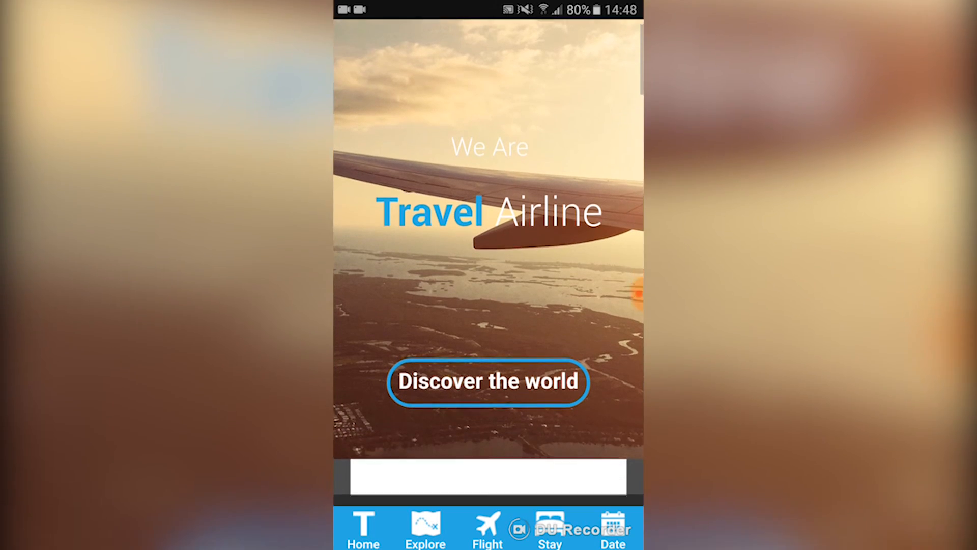
scroll(488, 285, "down", 5)
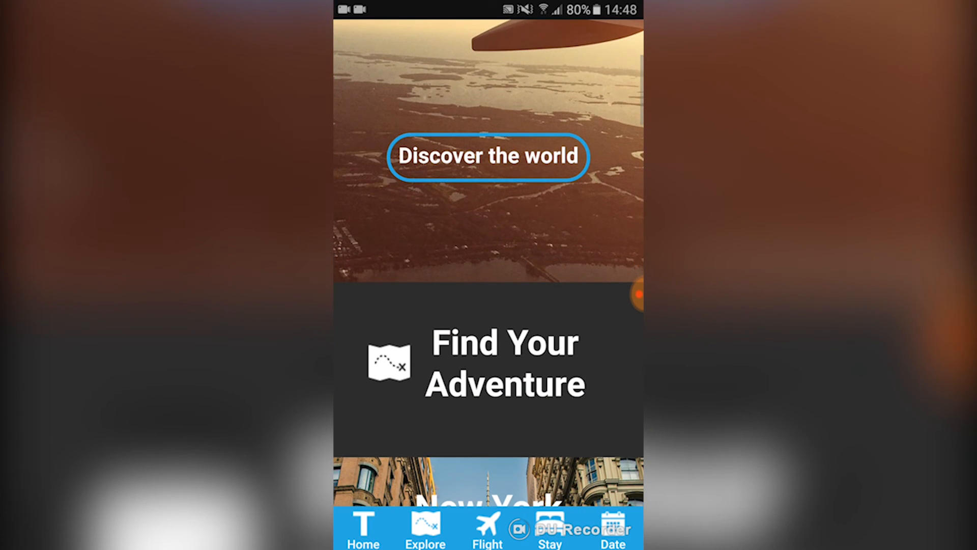
scroll(489, 285, "down", 2)
left_click(426, 529)
left_click(487, 530)
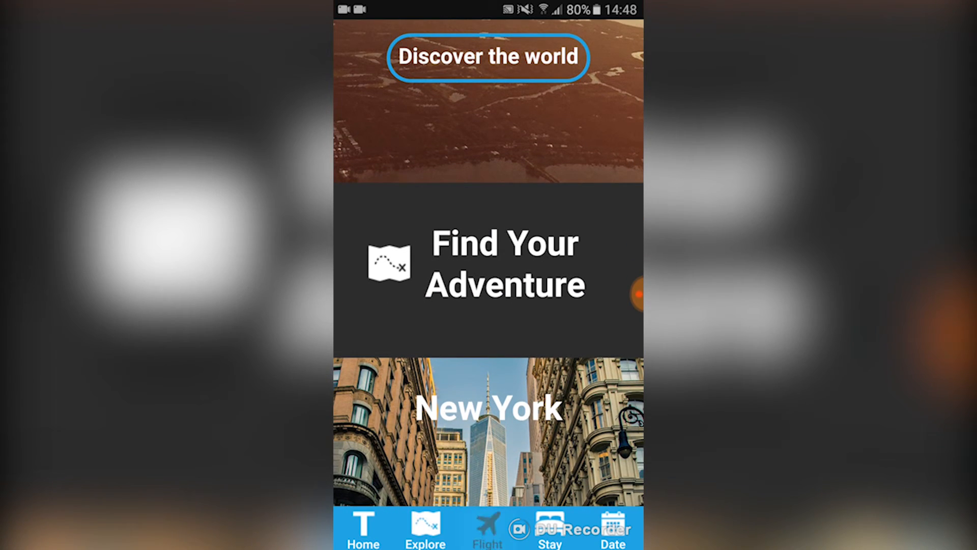
left_click(550, 530)
left_click(613, 529)
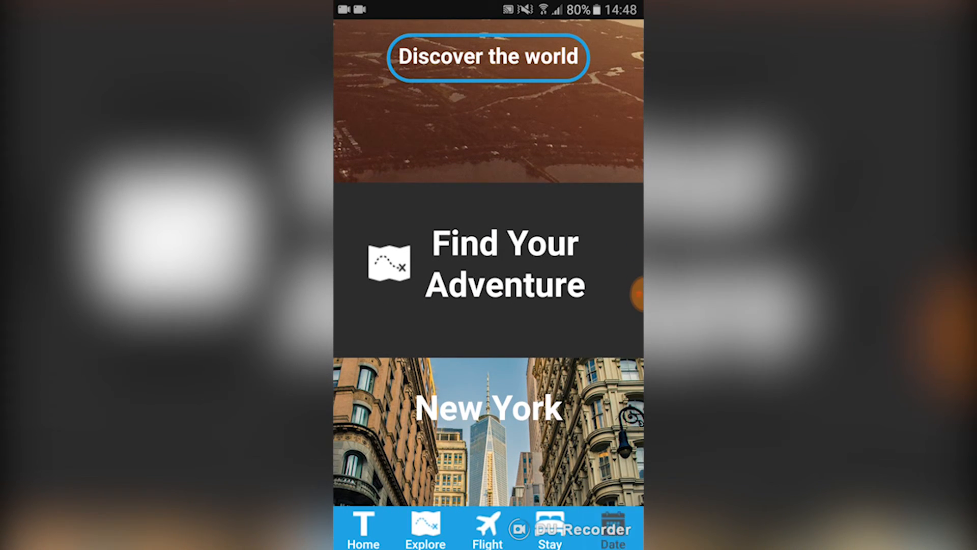
left_click(363, 529)
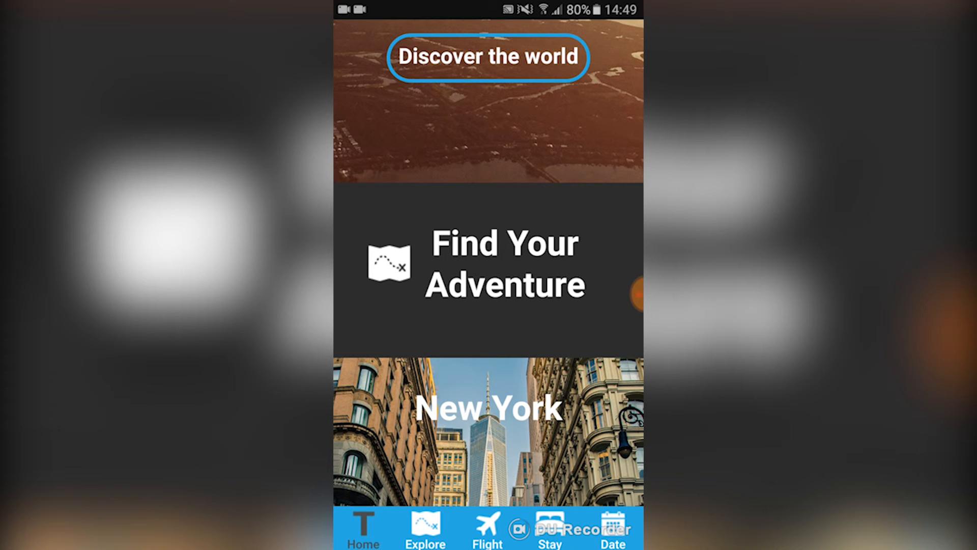
left_click(425, 529)
left_click(487, 529)
left_click(550, 529)
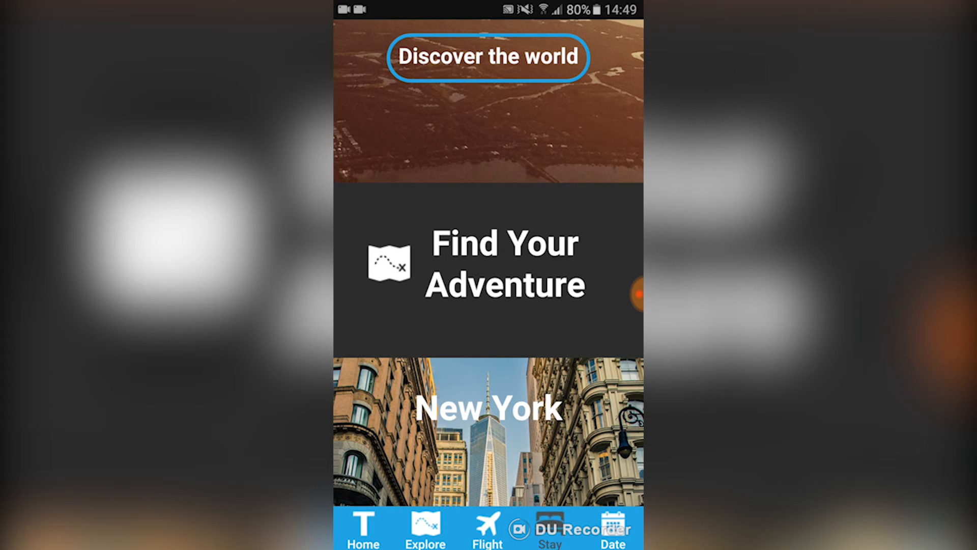
left_click(613, 529)
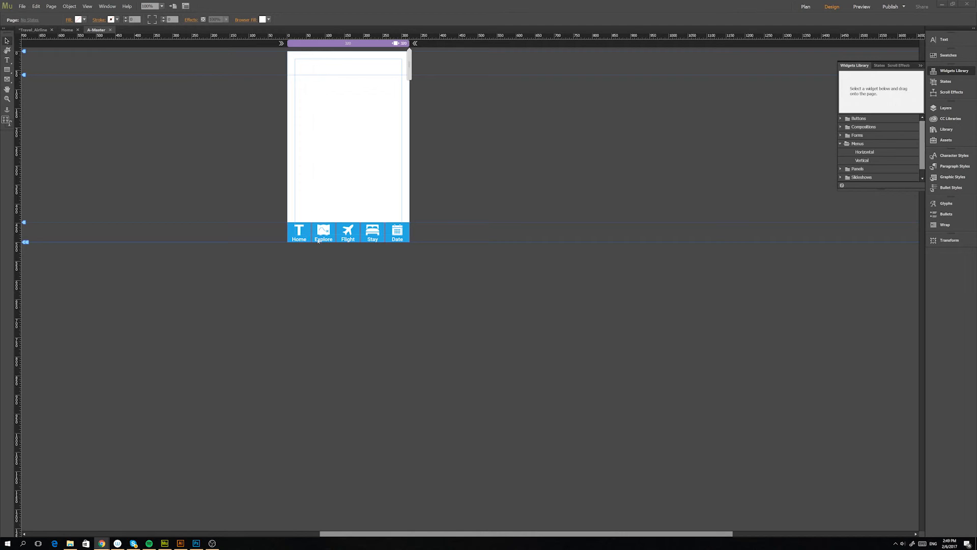
Hyperlink the Home menu item on the A-Master page to the home anchor.
left_click(299, 232)
left_click(301, 232)
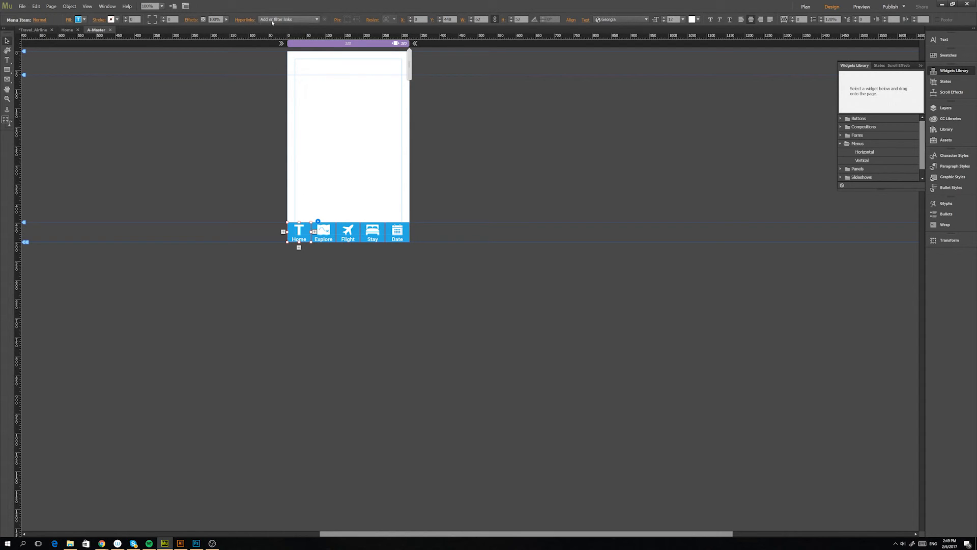
left_click(295, 20)
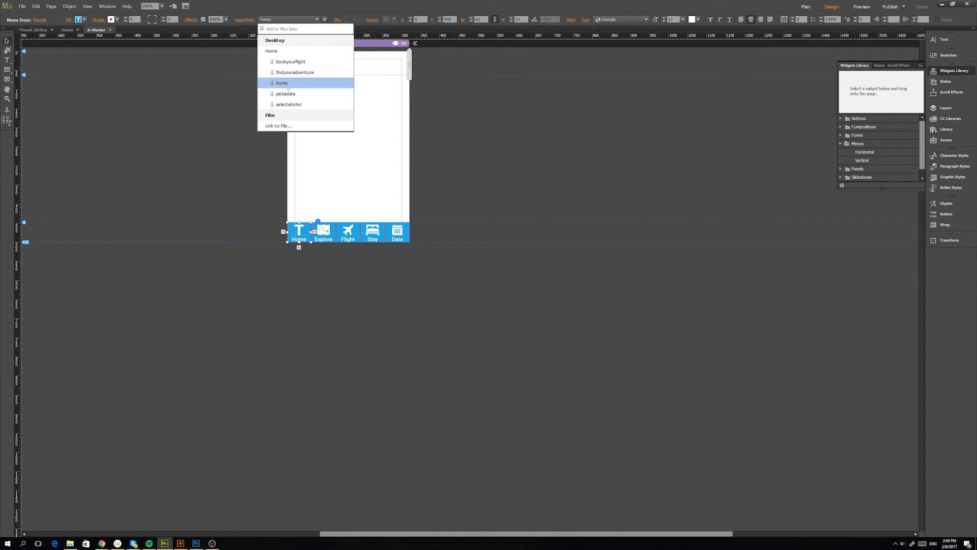
left_click(288, 86)
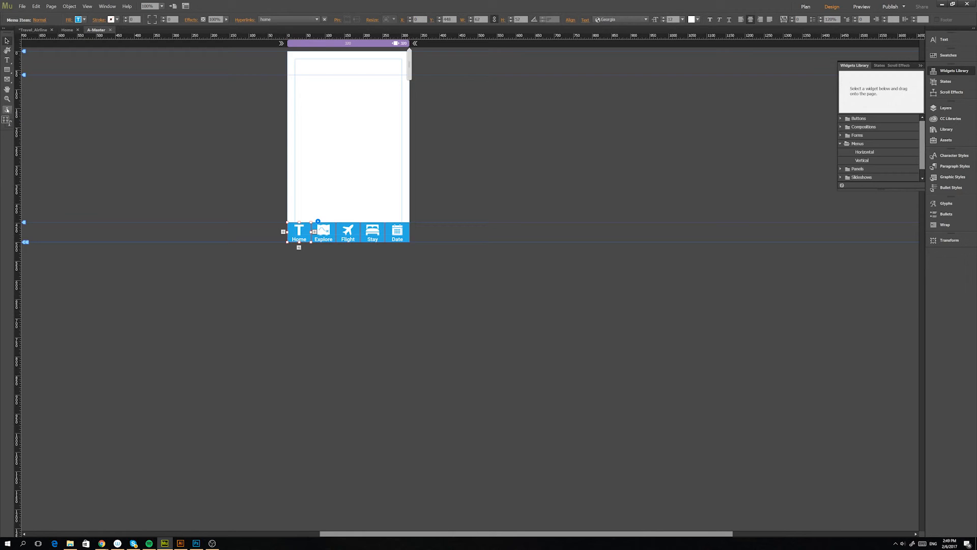
Place an anchor in the empty area above the menu and keep the name Untitled.
left_click(7, 110)
left_click(344, 122)
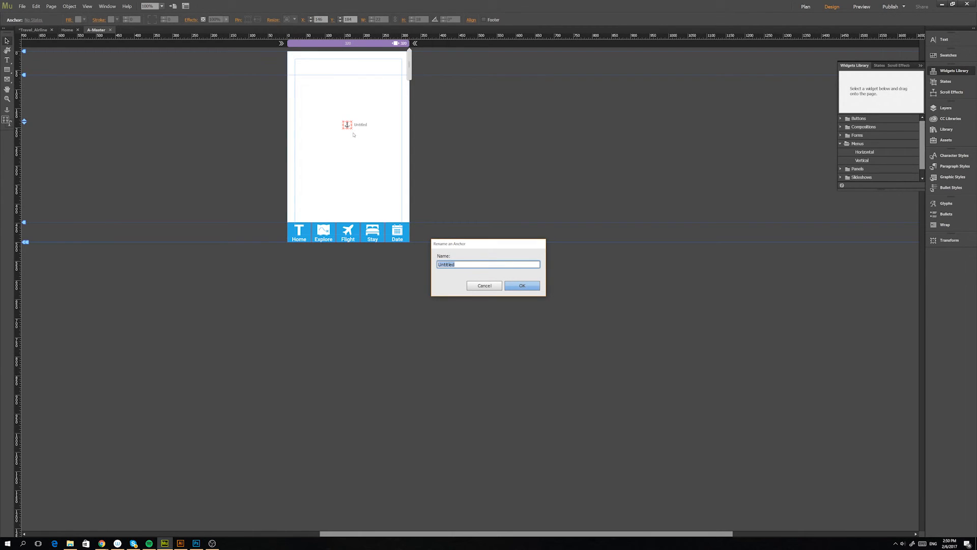
left_click_drag(485, 246, 339, 170)
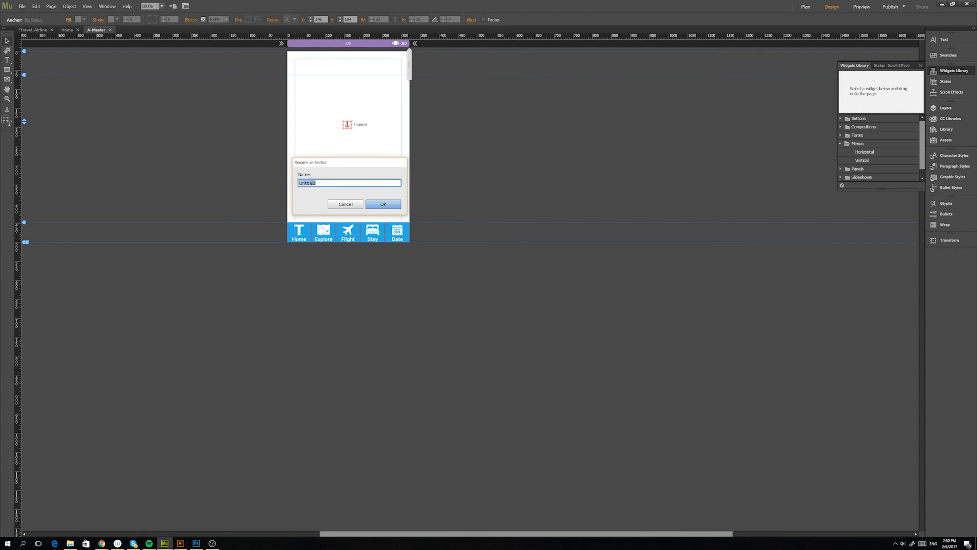
left_click(381, 203)
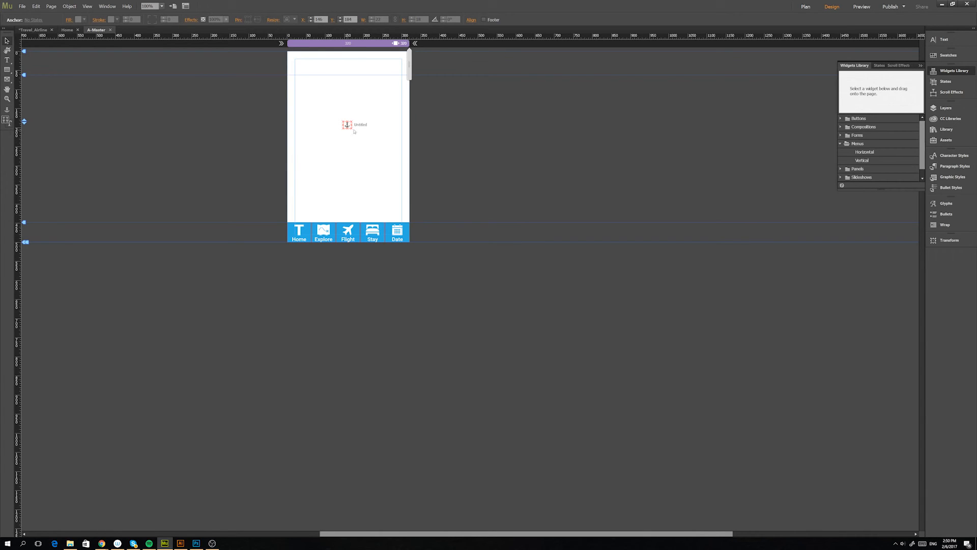
Hyperlink the Explore menu item to the findyouradventure anchor and the Flight item to the bookyourflight anchor.
left_click(331, 228)
left_click(323, 232)
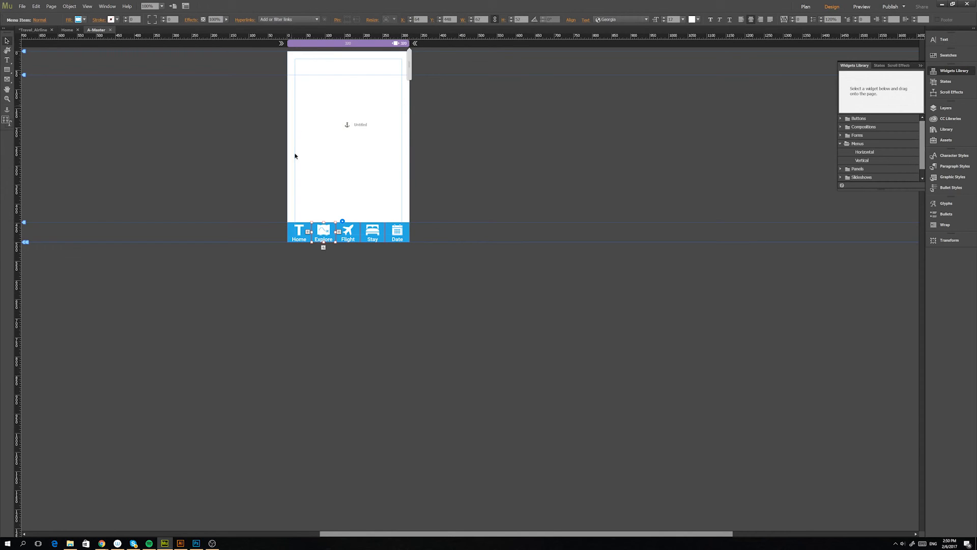
left_click(288, 19)
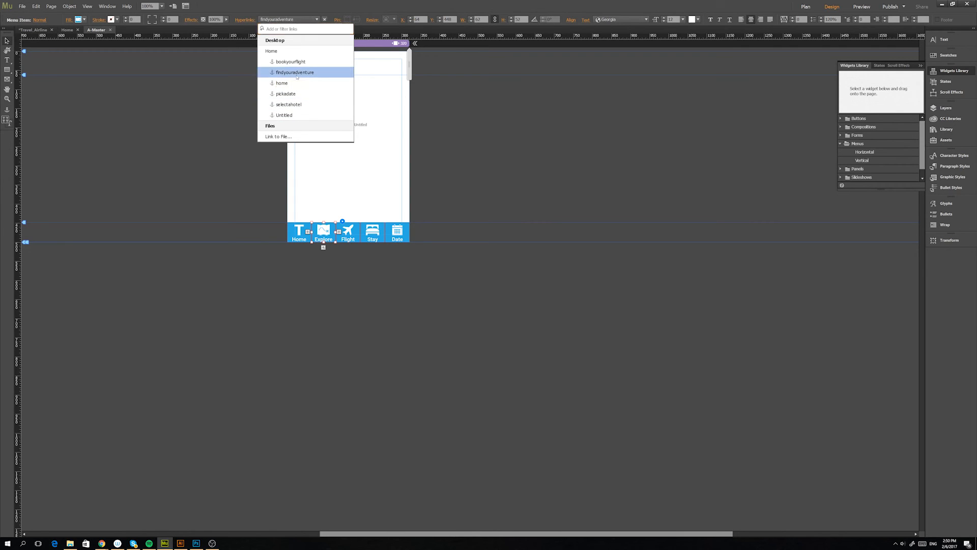
left_click(296, 73)
left_click(350, 229)
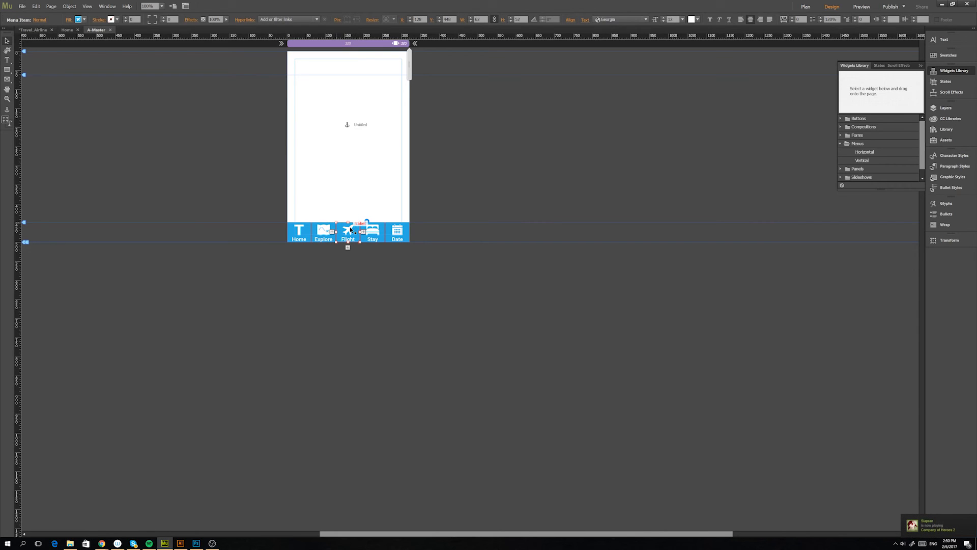
left_click(290, 20)
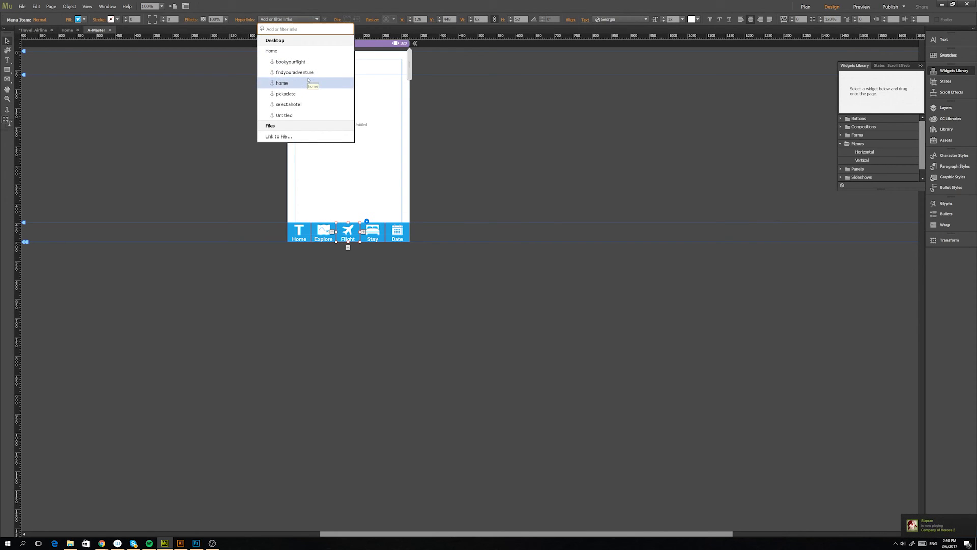
left_click(306, 62)
Hyperlink the Stay menu item to the selectahotel anchor and the Date item to the pickadate anchor.
left_click(370, 231)
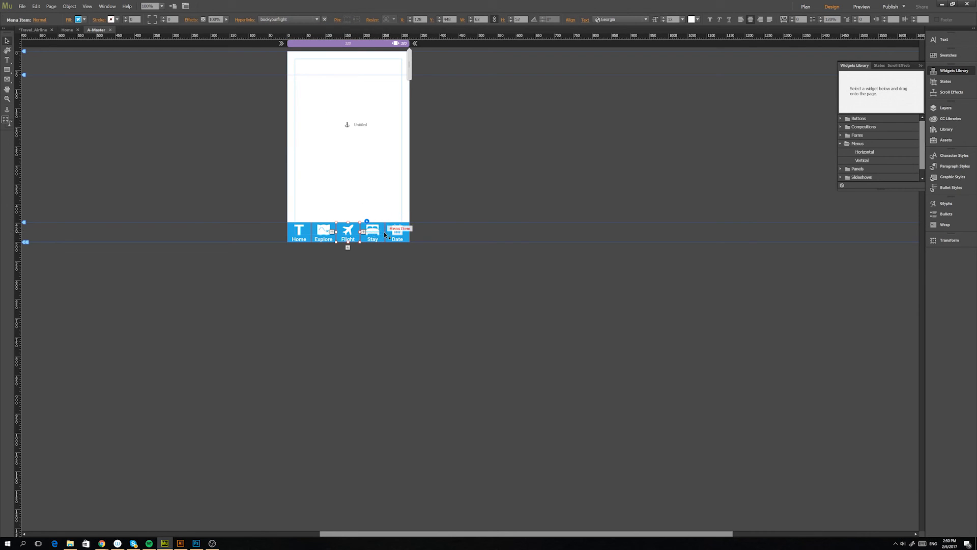
left_click(282, 19)
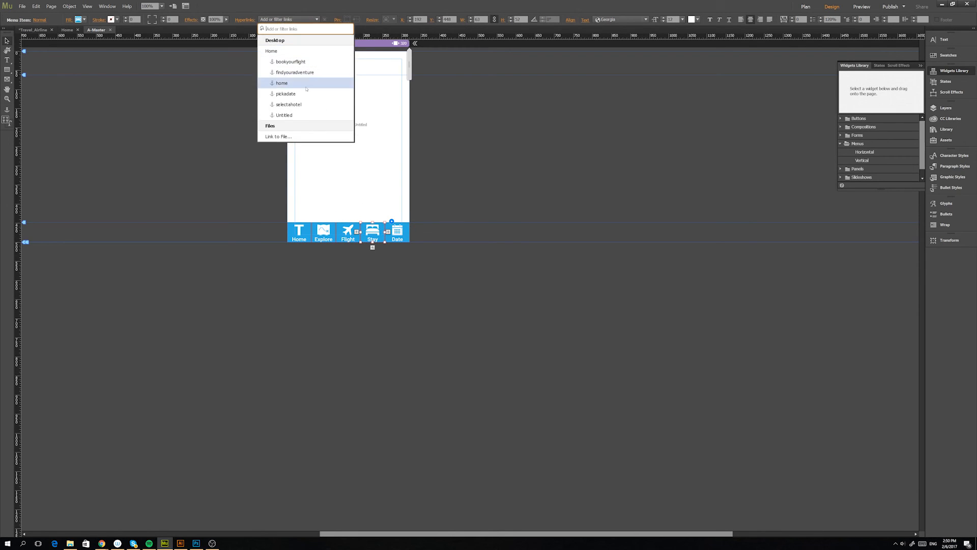
left_click(300, 104)
left_click(400, 234)
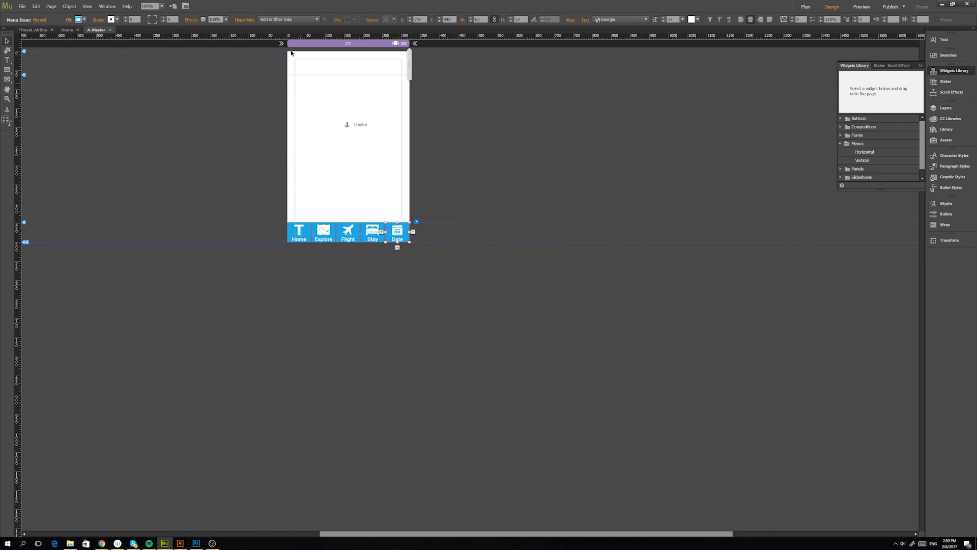
left_click(287, 19)
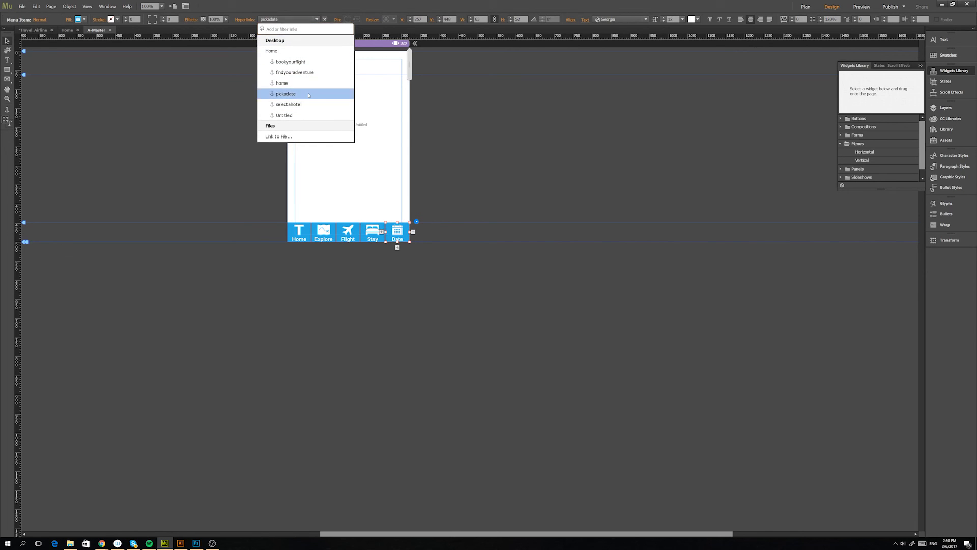
left_click(308, 94)
Delete the Untitled anchor from the A-Master page.
left_click(335, 105)
left_click(347, 126)
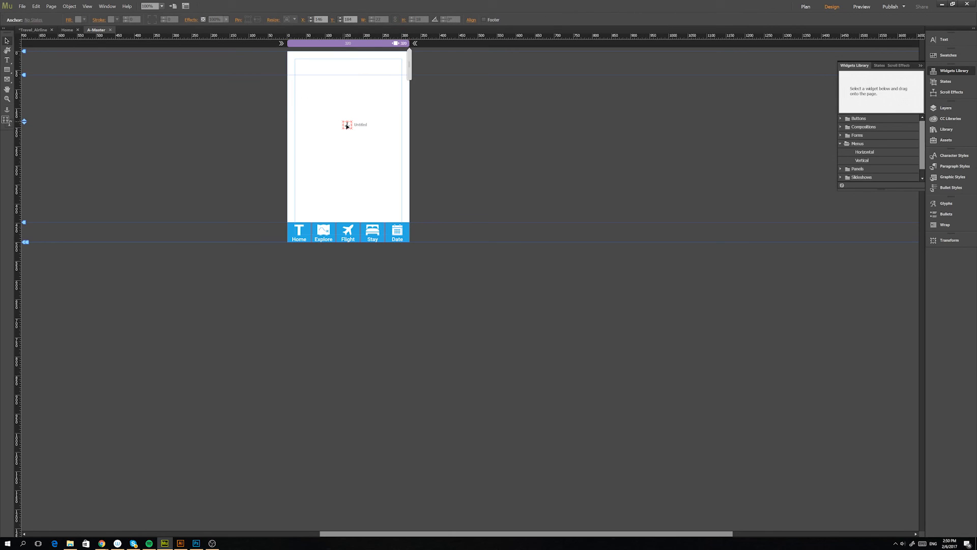
key("Delete")
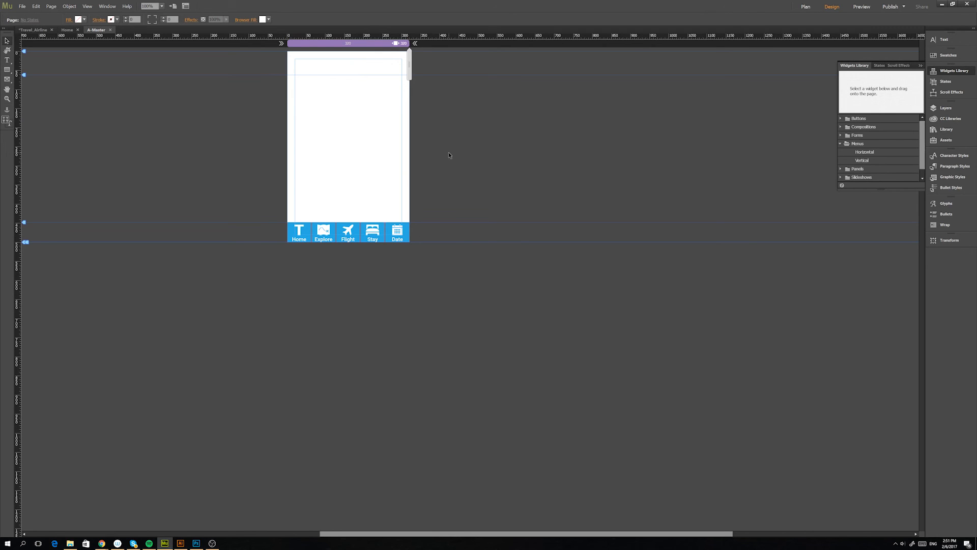
Preview the site in the browser and test the Explore, Flight, Stay, Date and Home links on the phone.
key("ctrl+shift+e")
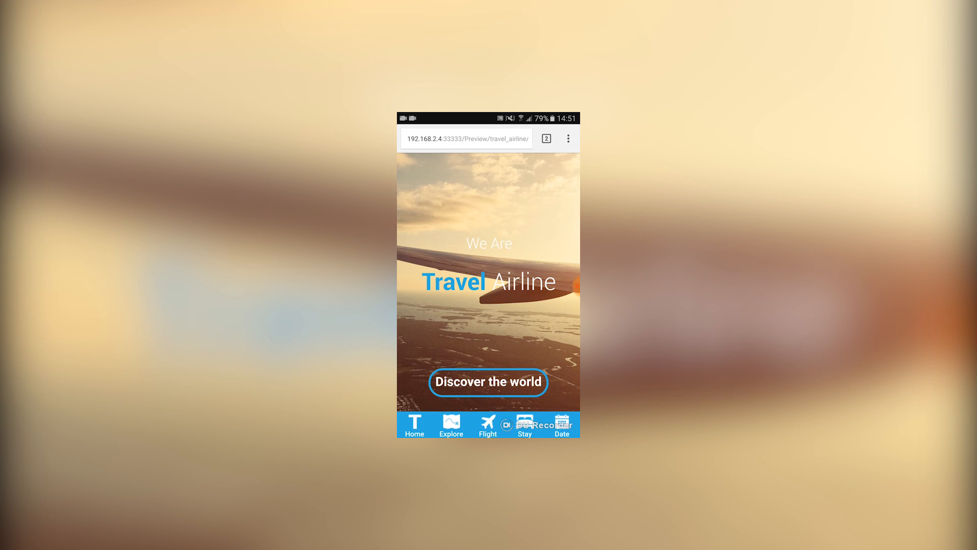
left_click(452, 425)
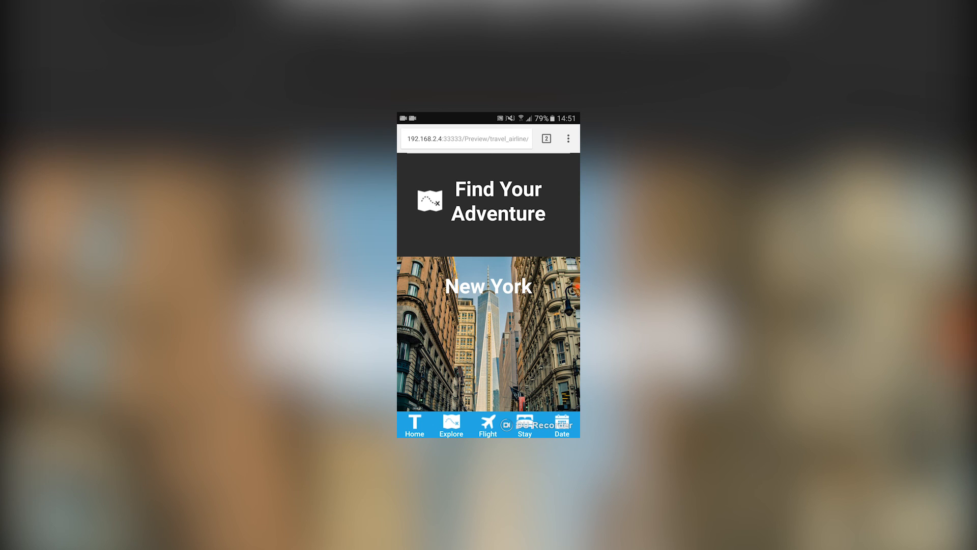
left_click(487, 425)
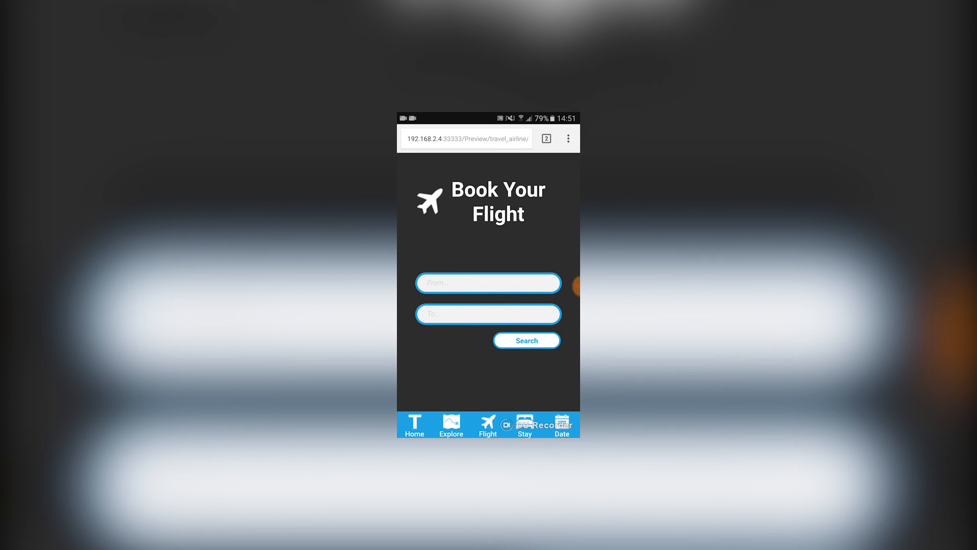
left_click(525, 424)
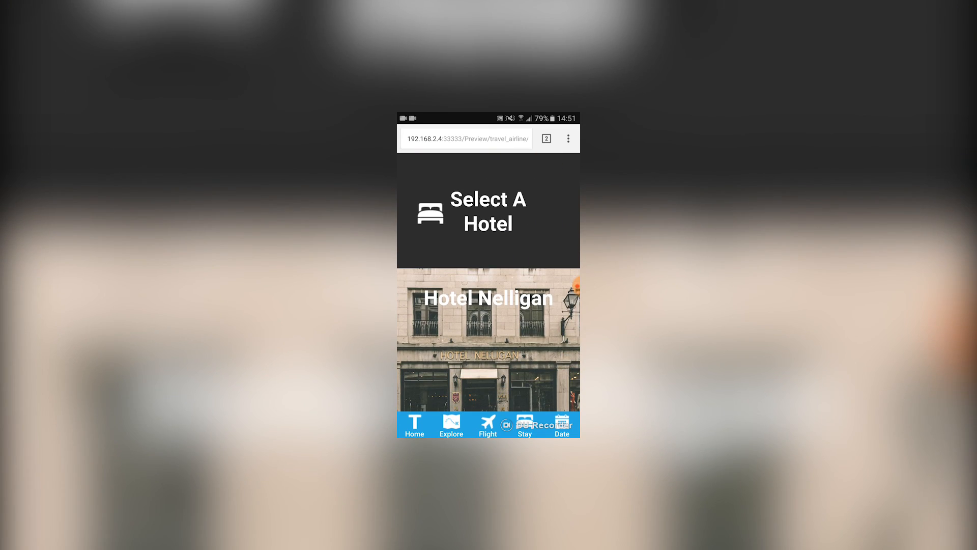
left_click(562, 425)
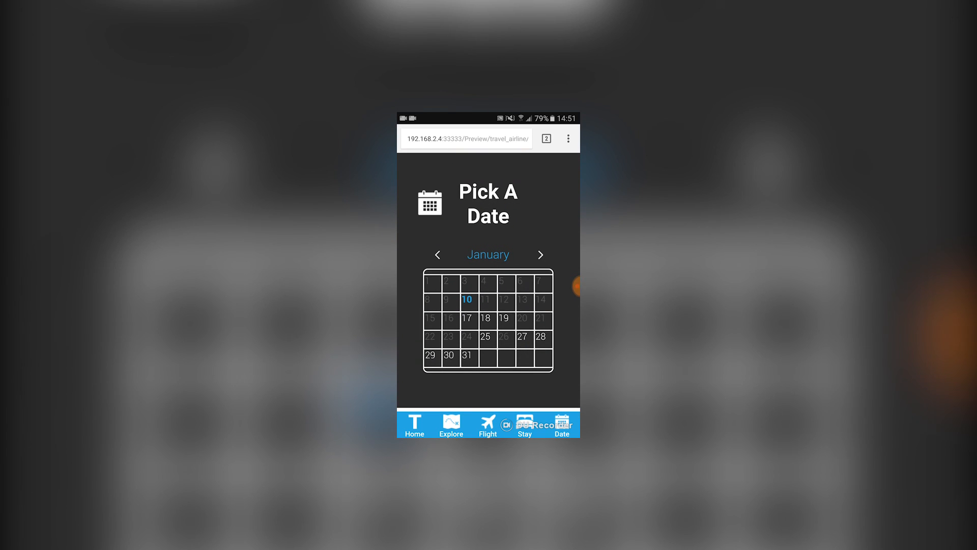
left_click(414, 424)
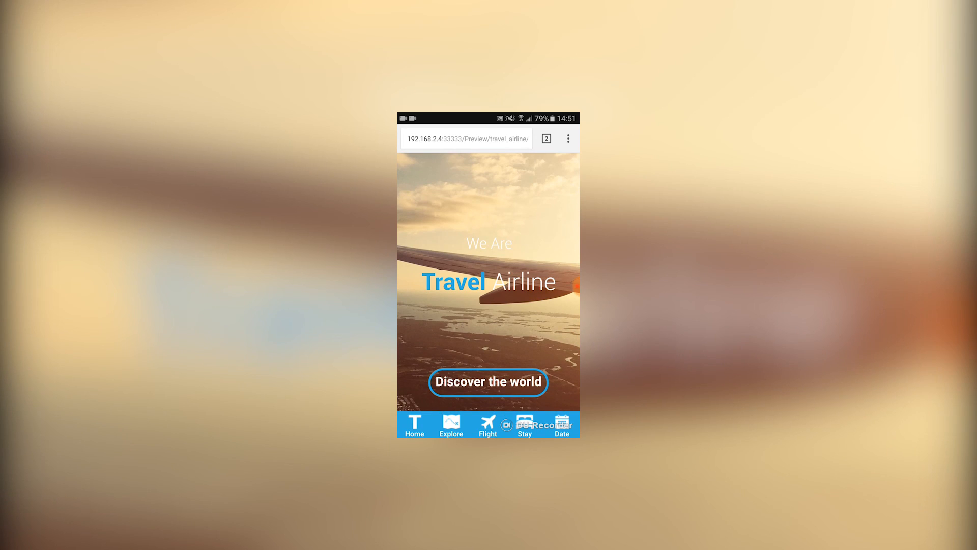